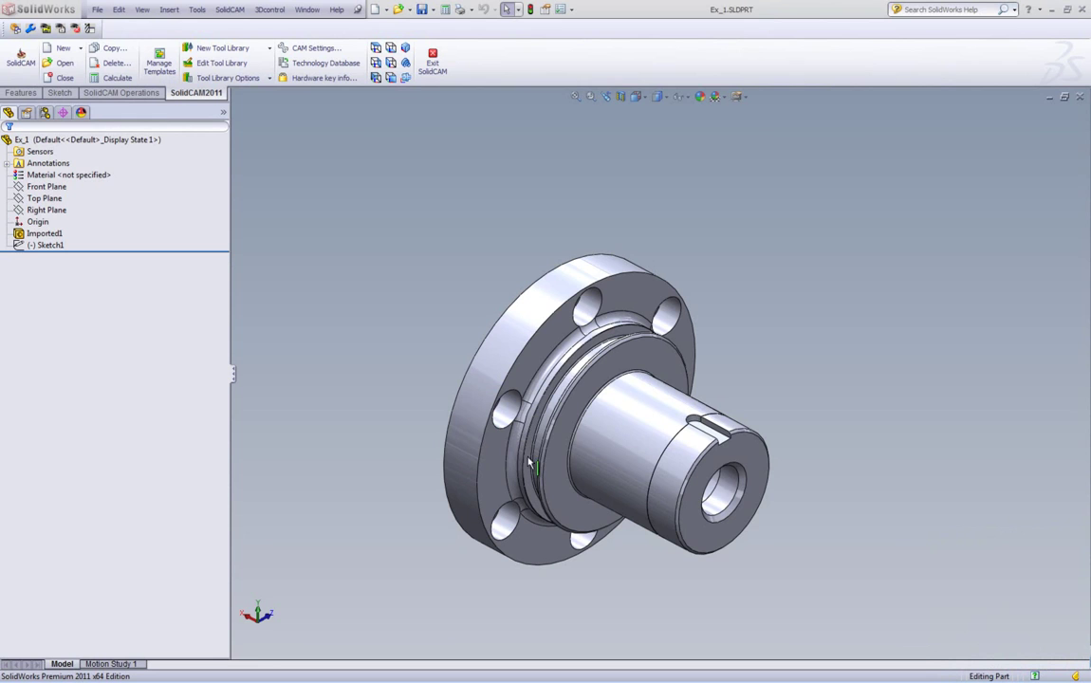
Create a new metric Mill-Turn CAM part named Ex_1-1 from the Ex_1 model, using the model file directory.
{"action": "left_click", "coordinate": [52, 50]}
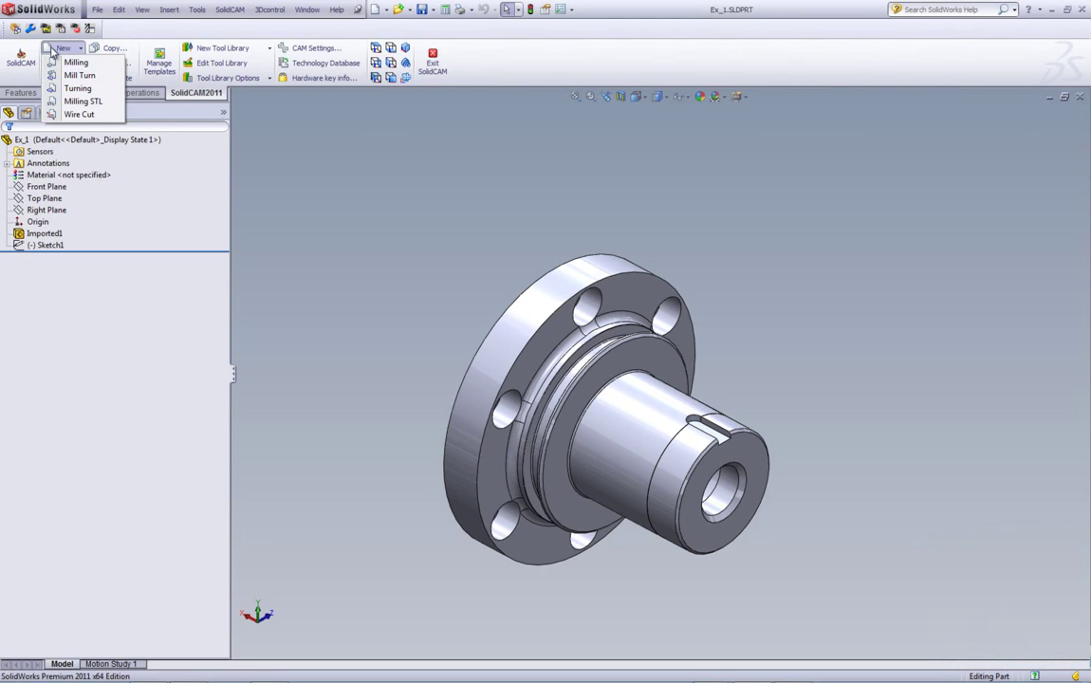
{"action": "left_click", "coordinate": [96, 79]}
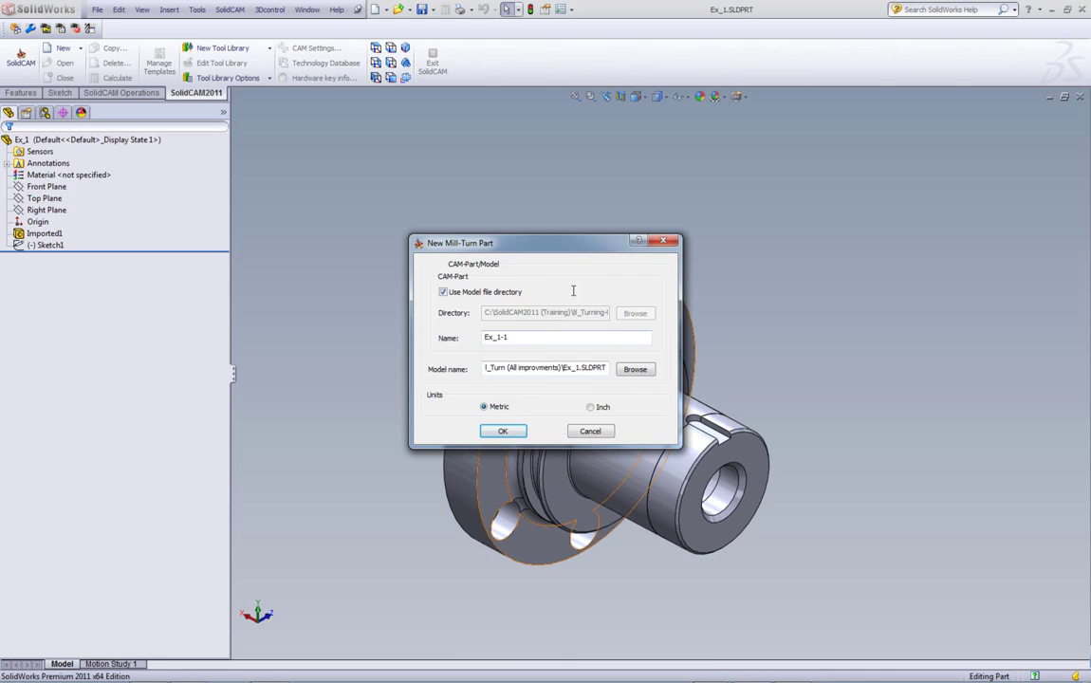
{"action": "left_click", "coordinate": [503, 431]}
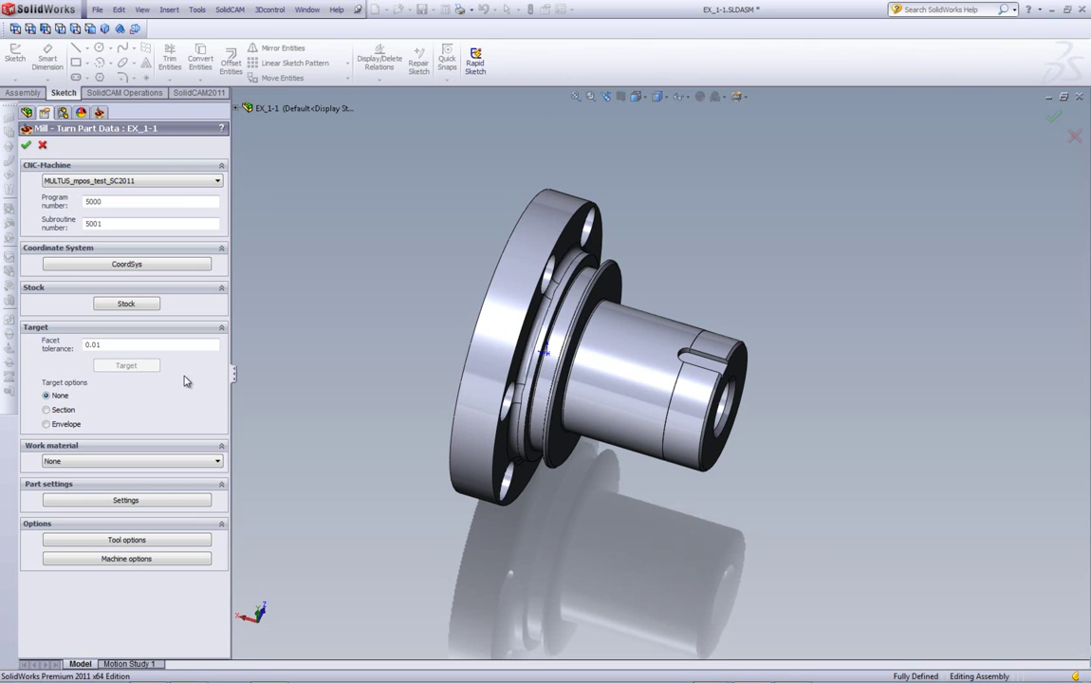
Define machine coordinate system 1 at the center of the shaft's revolution face, accepting the default machining levels.
{"action": "left_click", "coordinate": [166, 266]}
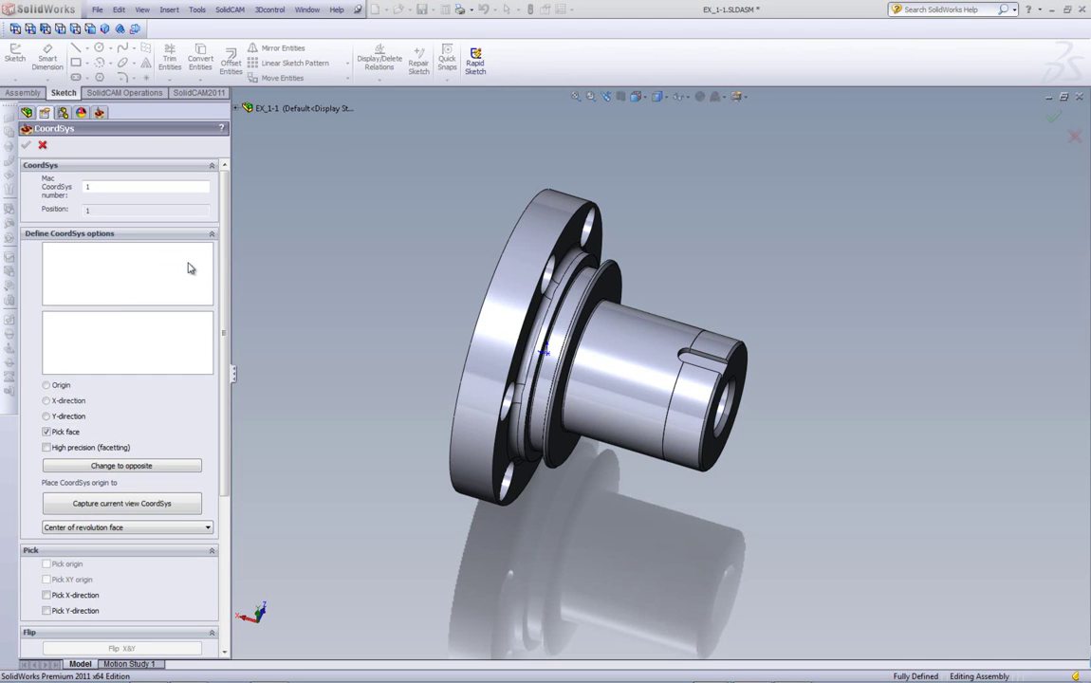
{"action": "left_click", "coordinate": [637, 392]}
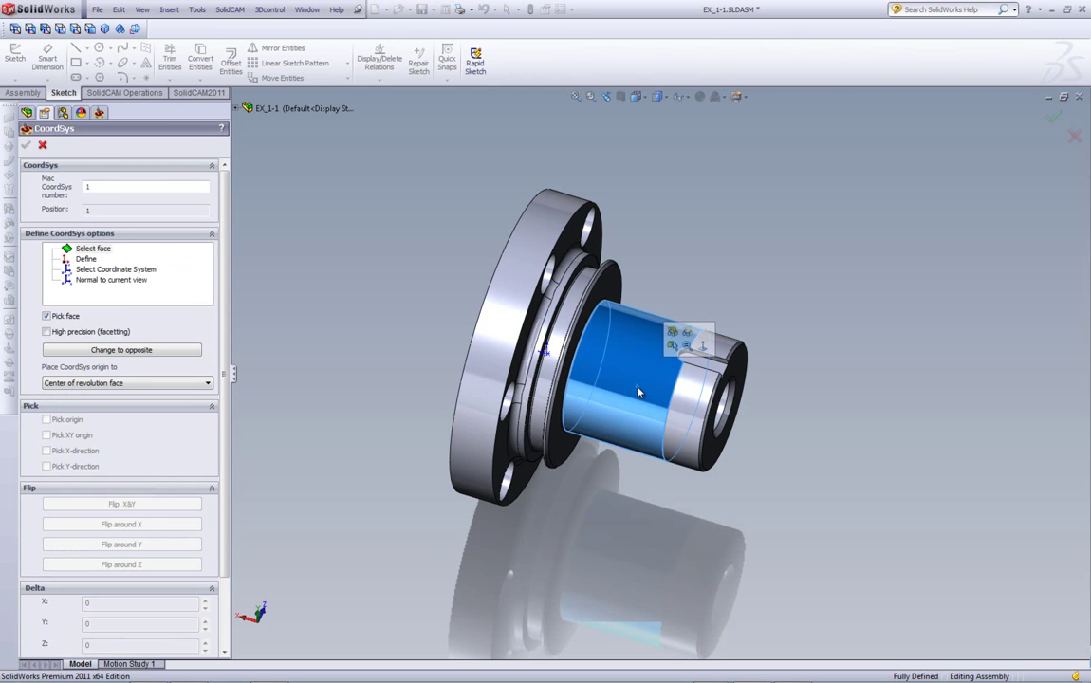
{"action": "left_click", "coordinate": [26, 144]}
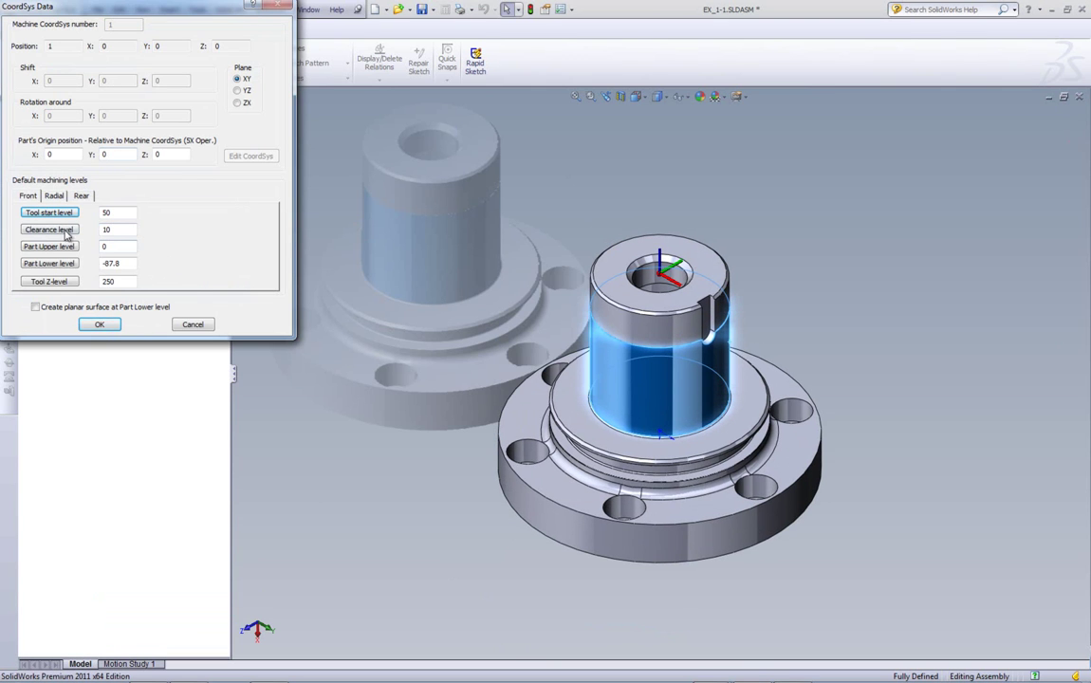
{"action": "left_click", "coordinate": [99, 325]}
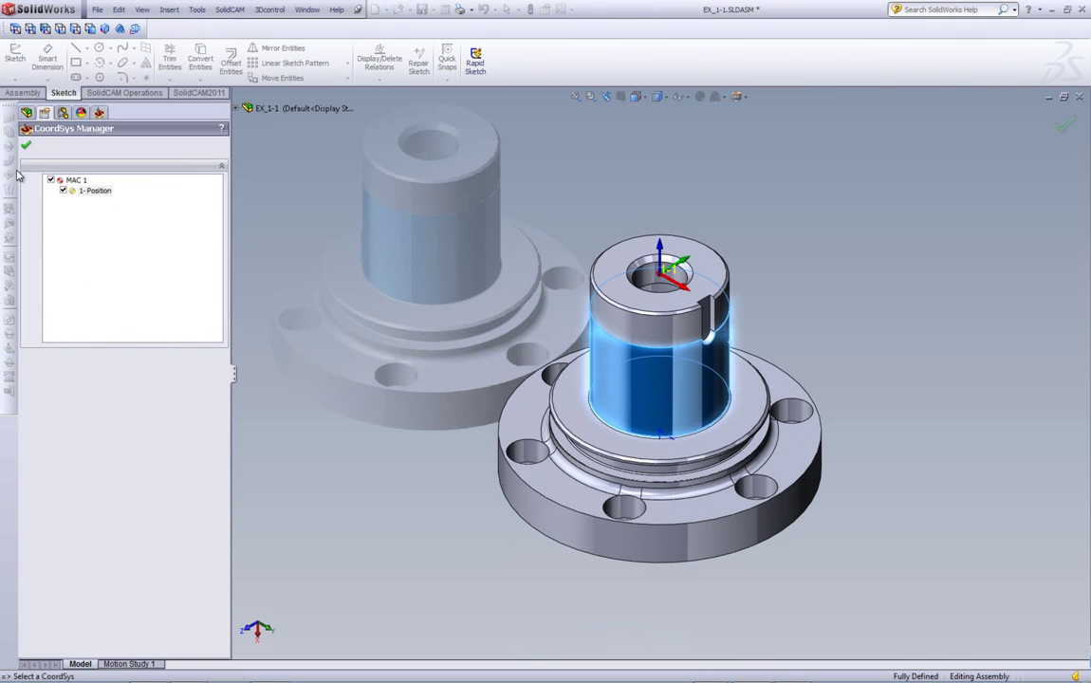
{"action": "left_click", "coordinate": [26, 145]}
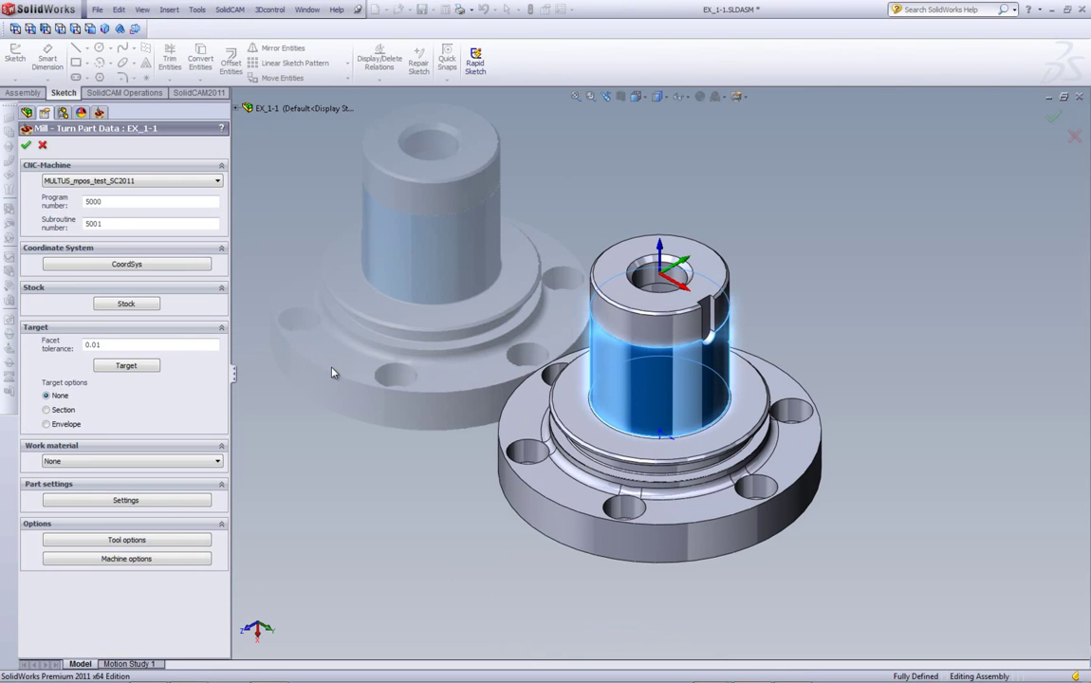
Define the stock as a cylinder relative to the model around the flanged shaft solid.
{"action": "left_click", "coordinate": [127, 305]}
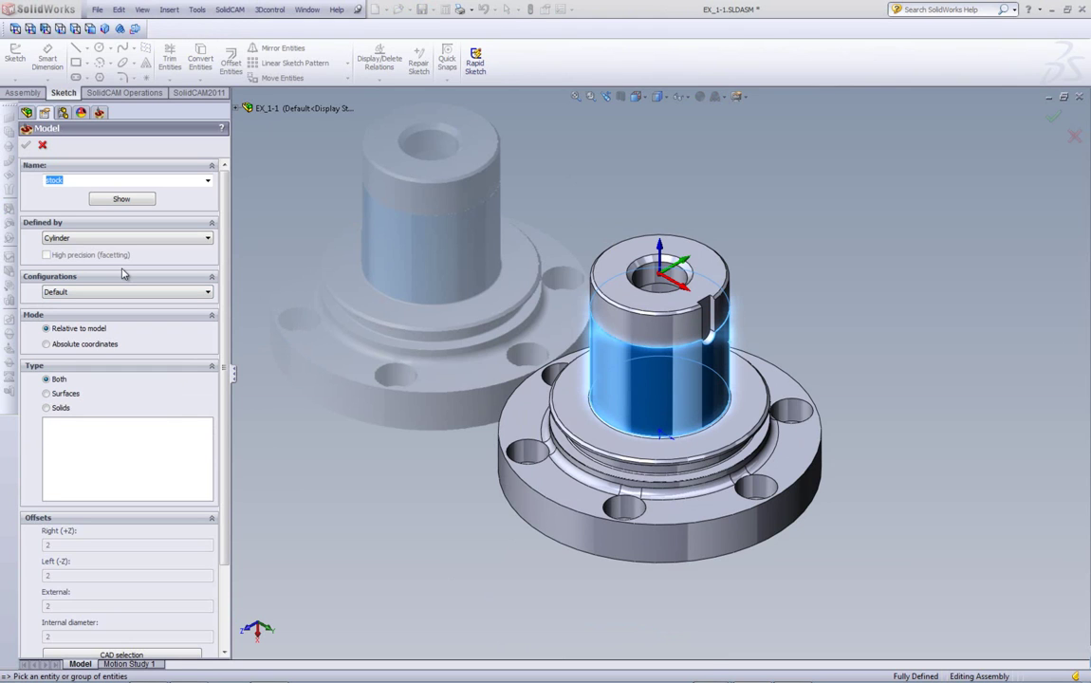
{"action": "left_click", "coordinate": [65, 238]}
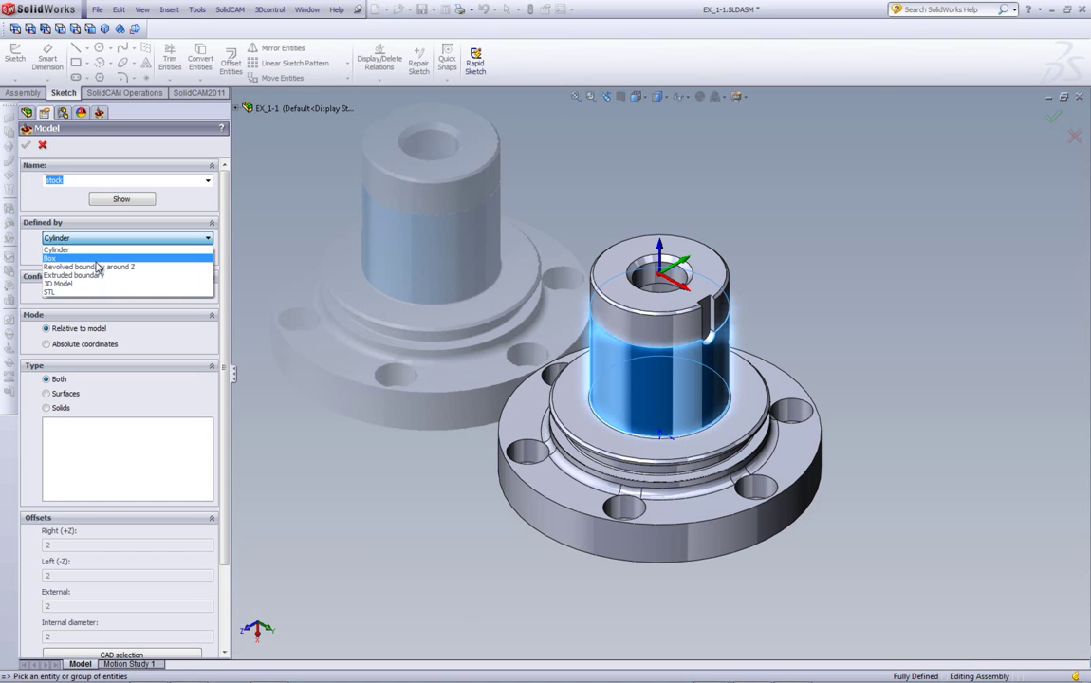
{"action": "left_click", "coordinate": [95, 258]}
{"action": "left_click", "coordinate": [101, 241]}
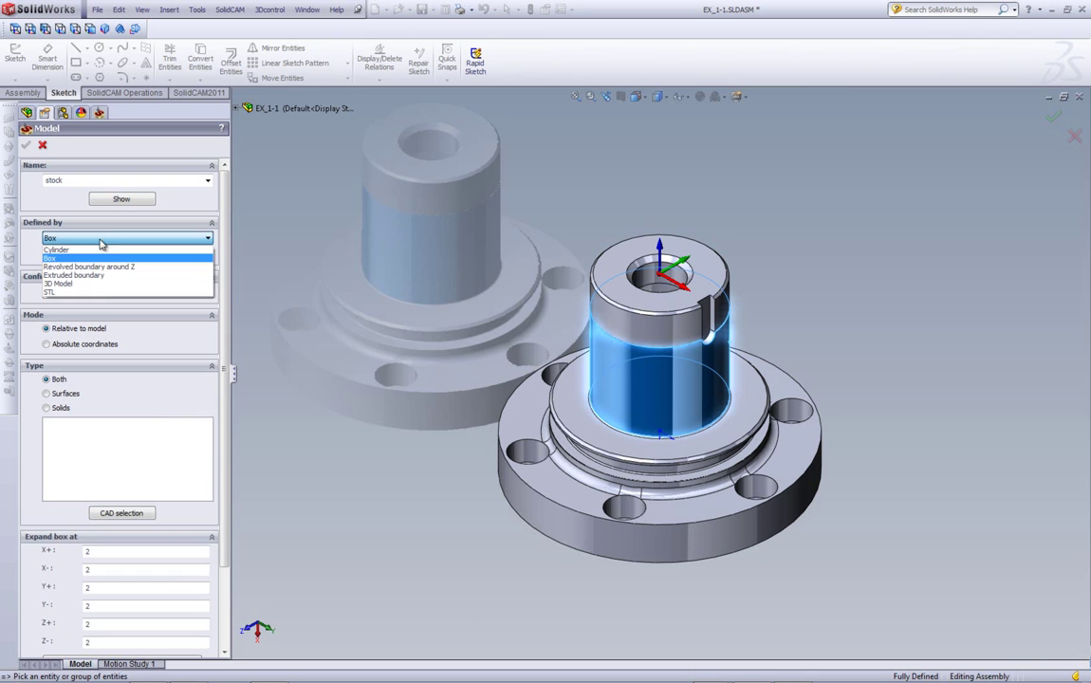
{"action": "left_click", "coordinate": [96, 250]}
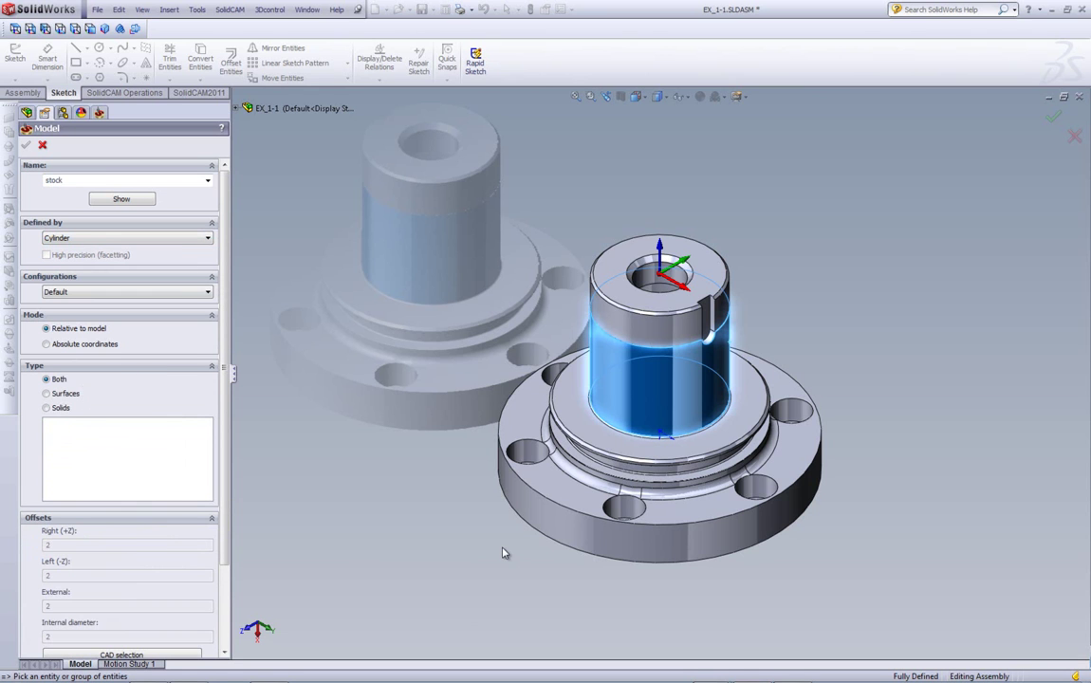
{"action": "left_click", "coordinate": [517, 527]}
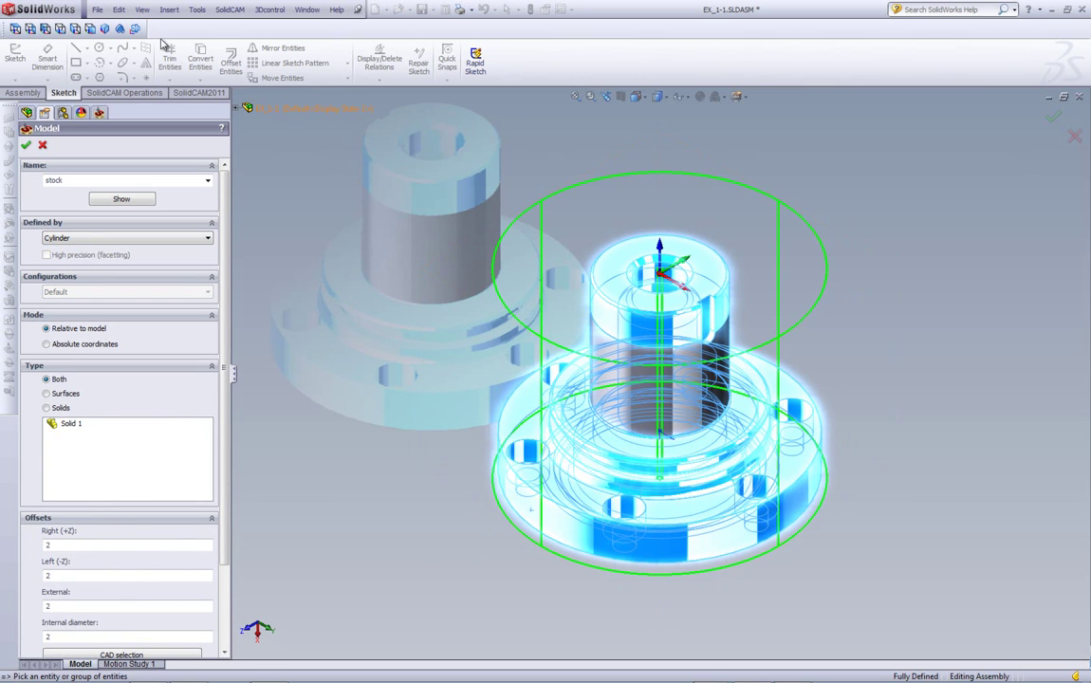
Set the cylindrical stock's left (-Z) offset to 30 and internal diameter to 0, keeping the right and external offsets at 2.
{"action": "left_click", "coordinate": [135, 28]}
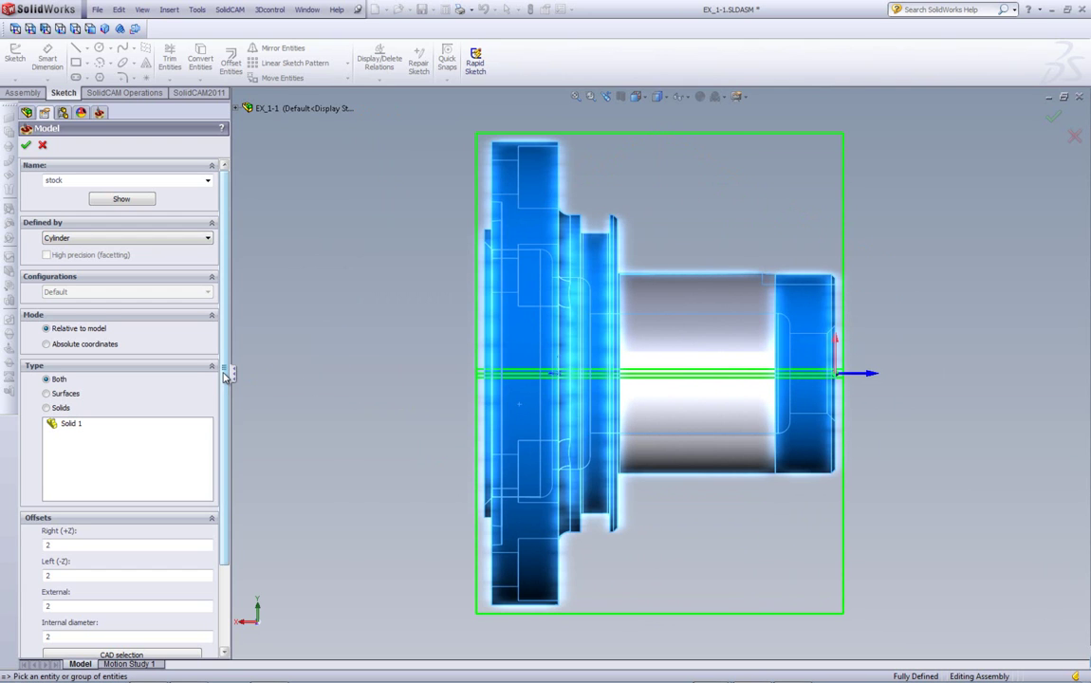
{"action": "scroll", "coordinate": [211, 427], "scroll_direction": "down", "scroll_amount": 3}
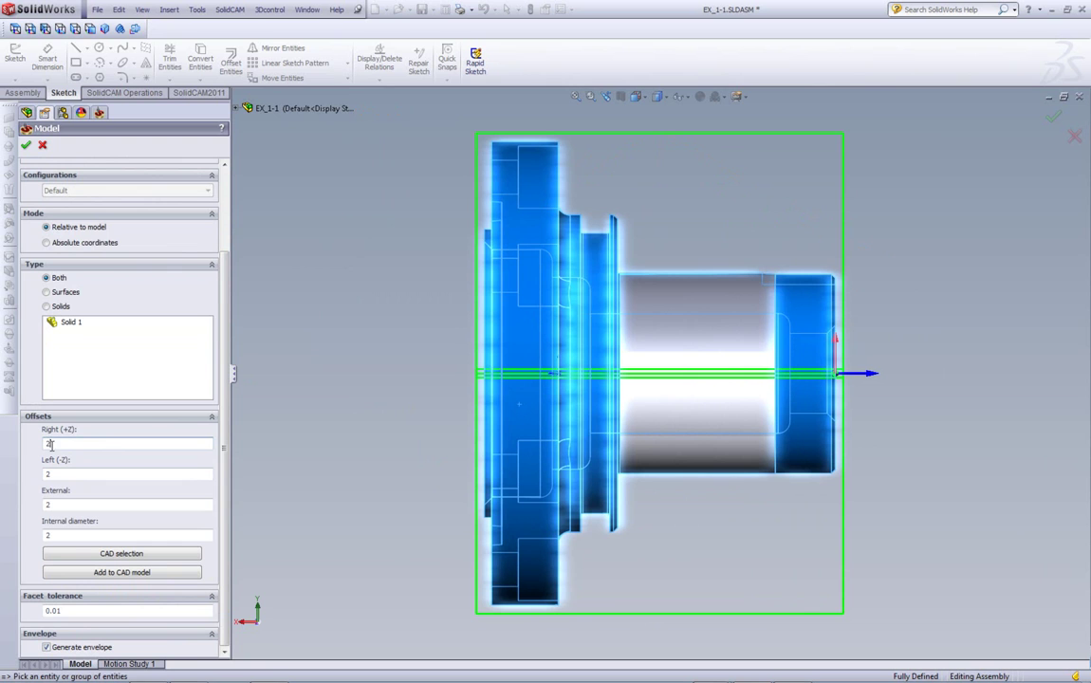
{"action": "left_click", "coordinate": [100, 443]}
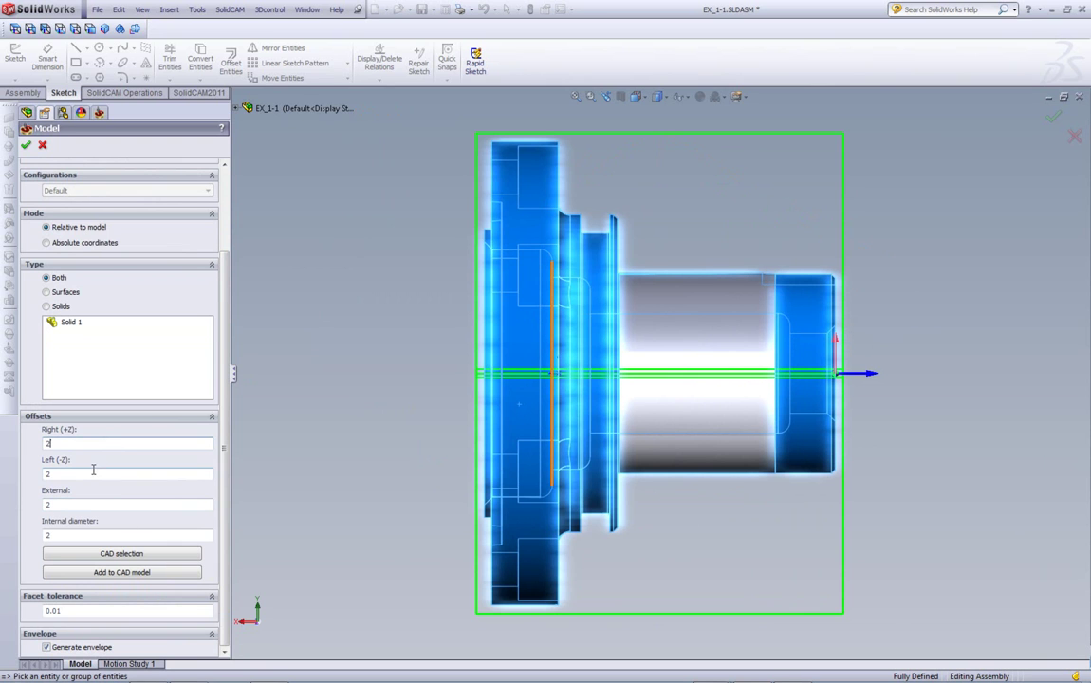
{"action": "key", "text": "Tab"}
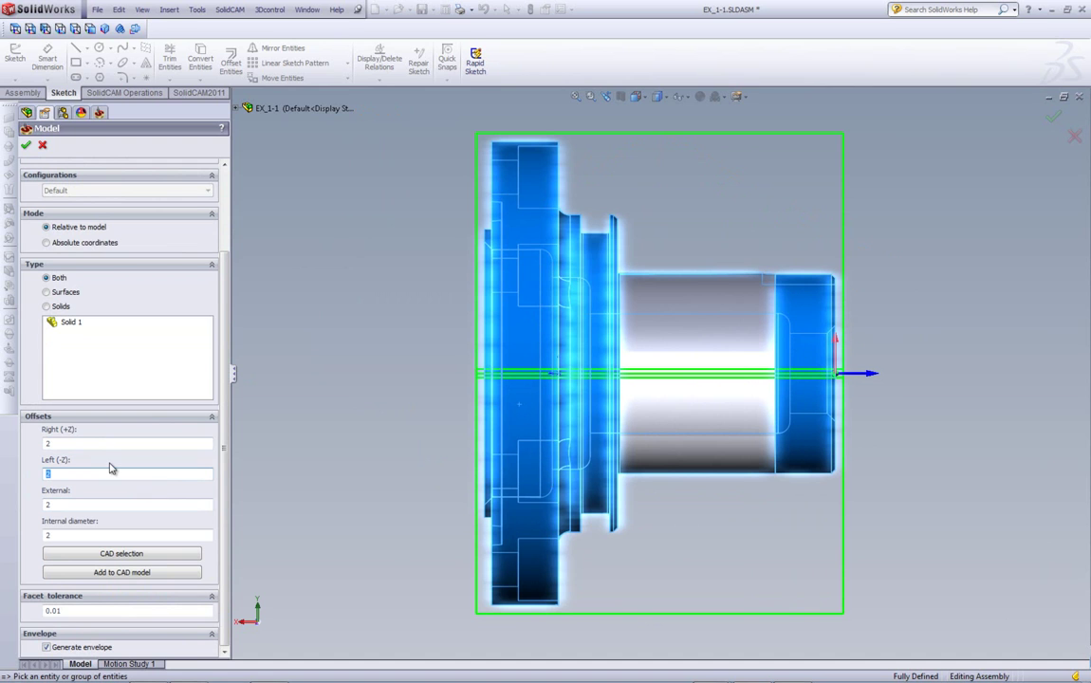
{"action": "left_click", "coordinate": [86, 504]}
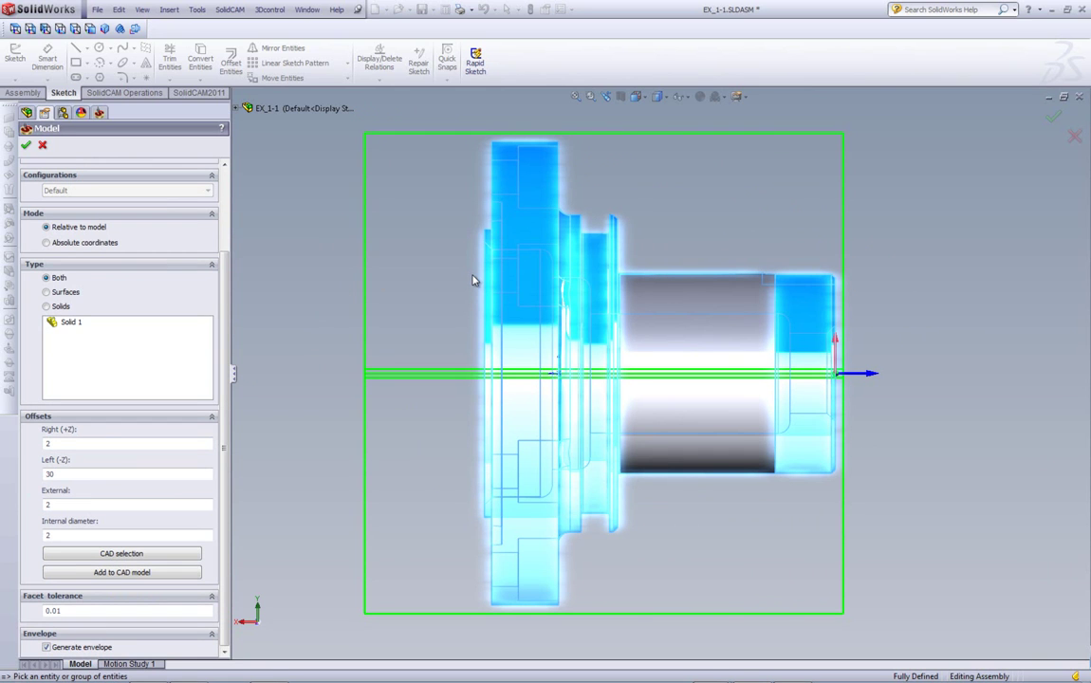
{"action": "double_click", "coordinate": [112, 505]}
{"action": "double_click", "coordinate": [67, 535]}
{"action": "type", "text": "0"}
{"action": "left_click", "coordinate": [171, 506]}
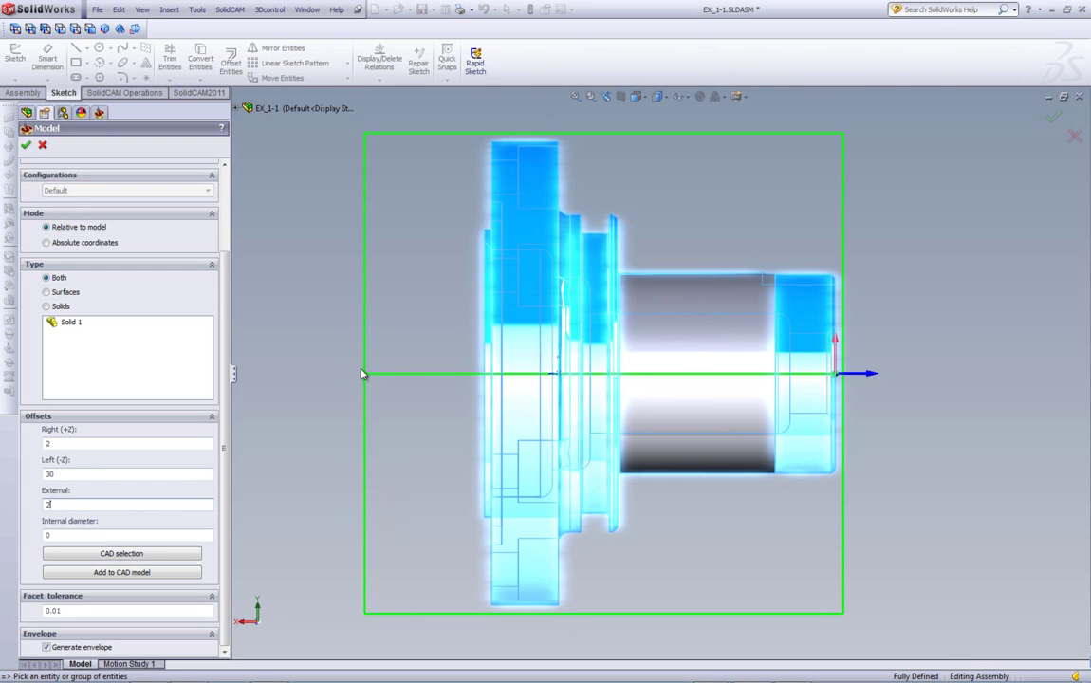
{"action": "left_click", "coordinate": [25, 145]}
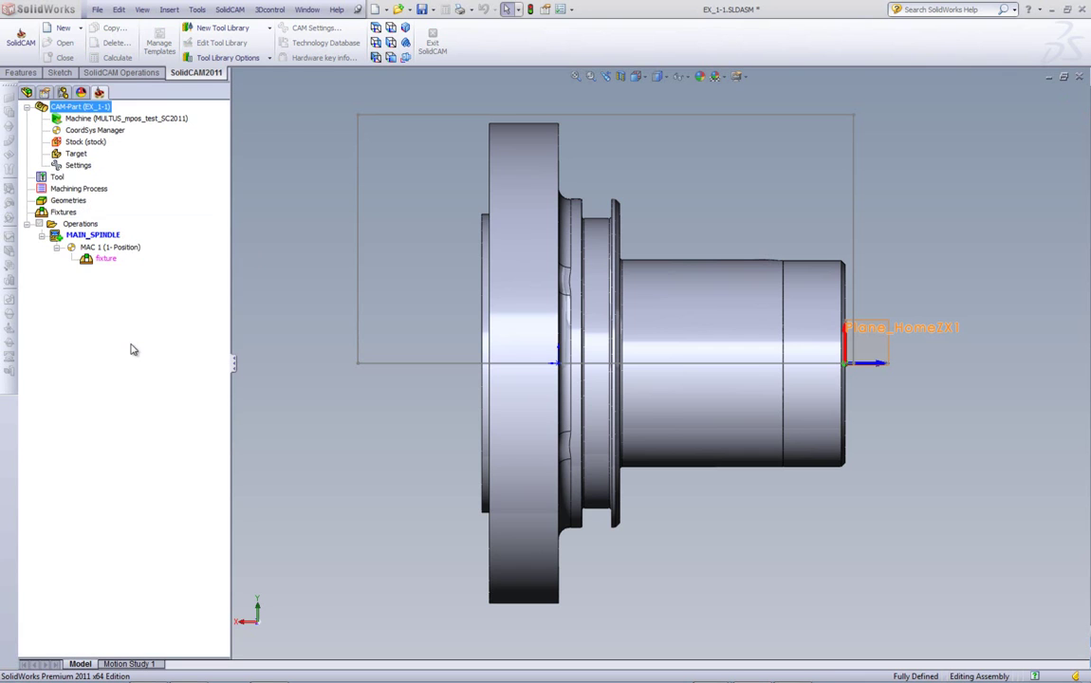
Define the target model from the flanged shaft solid and save the mill-turn part data.
{"action": "left_click", "coordinate": [152, 183]}
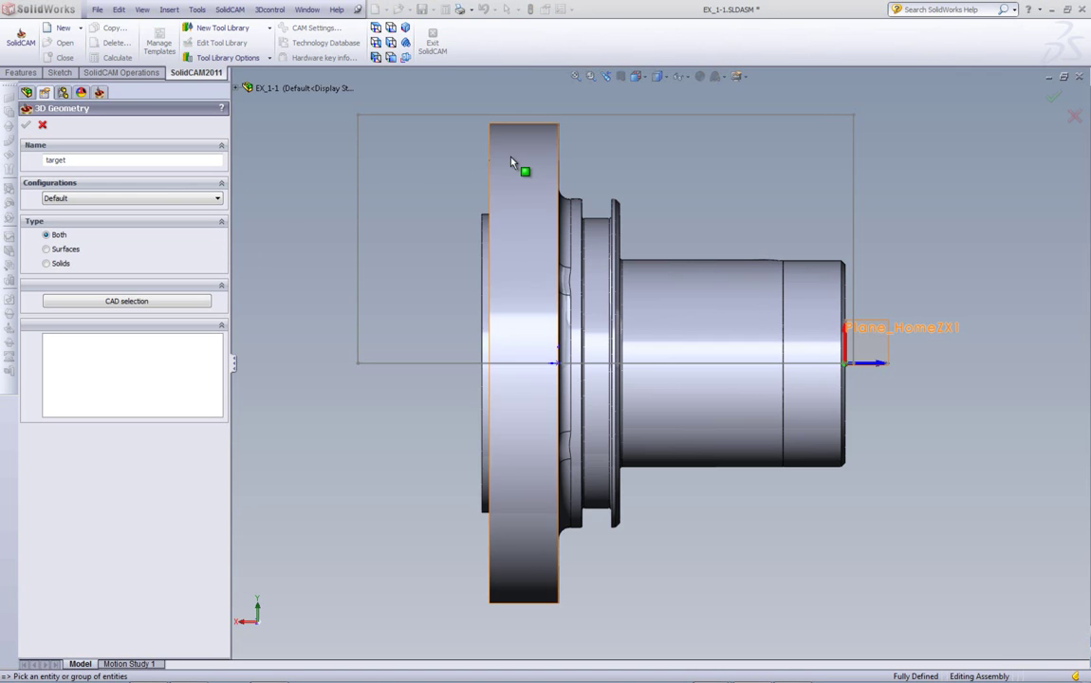
{"action": "left_click", "coordinate": [527, 174]}
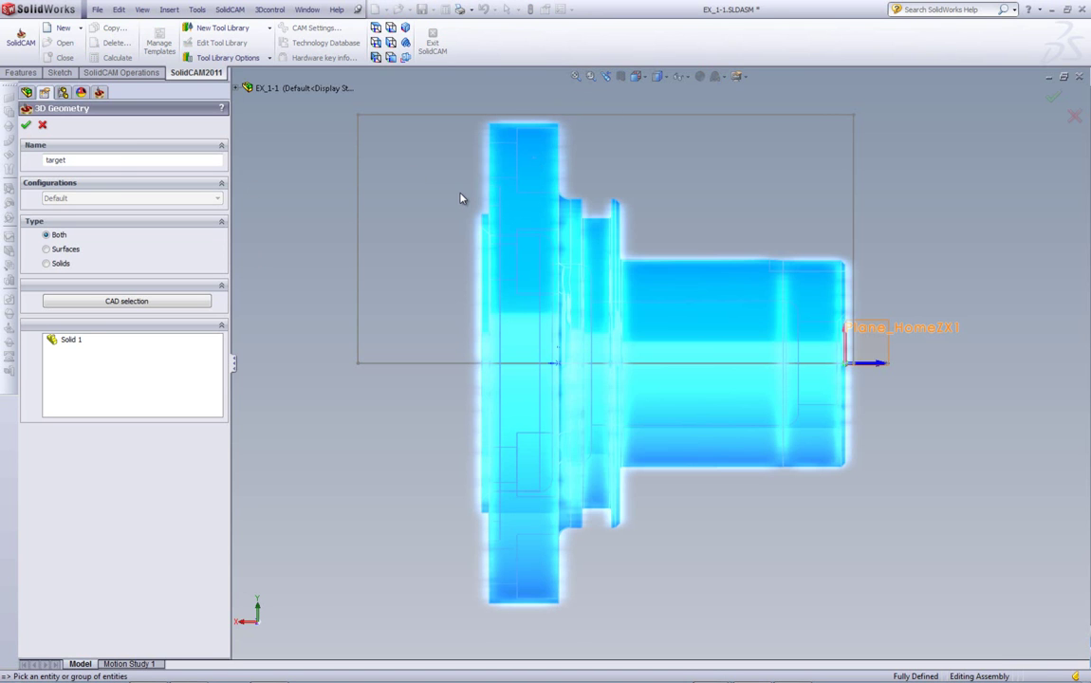
{"action": "left_click", "coordinate": [25, 124]}
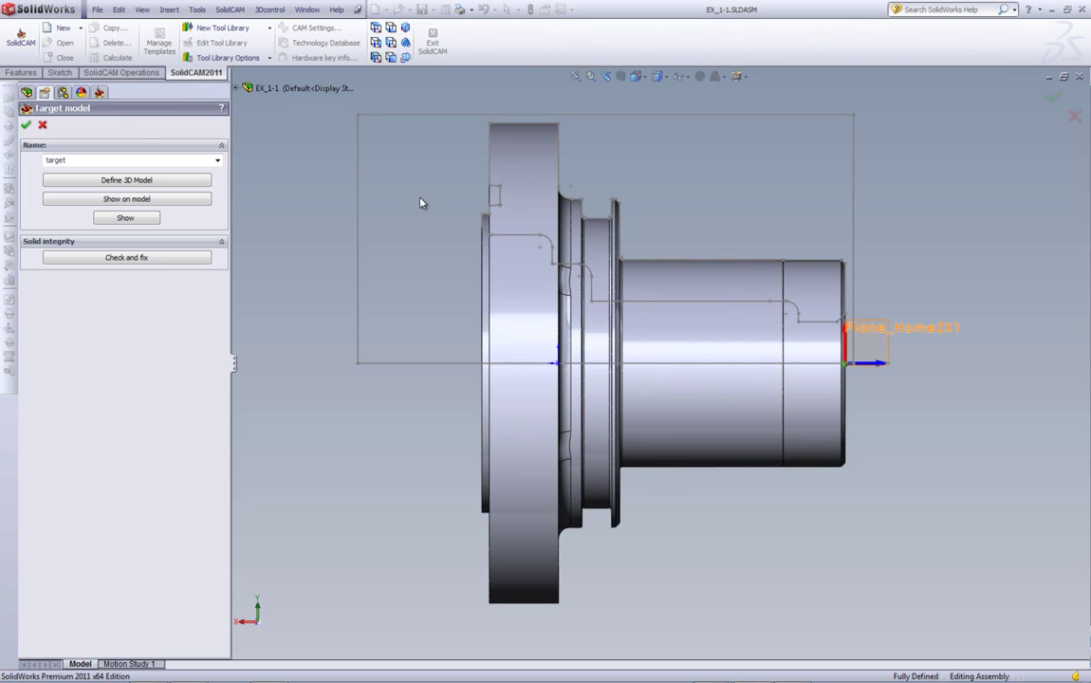
{"action": "left_click", "coordinate": [26, 124]}
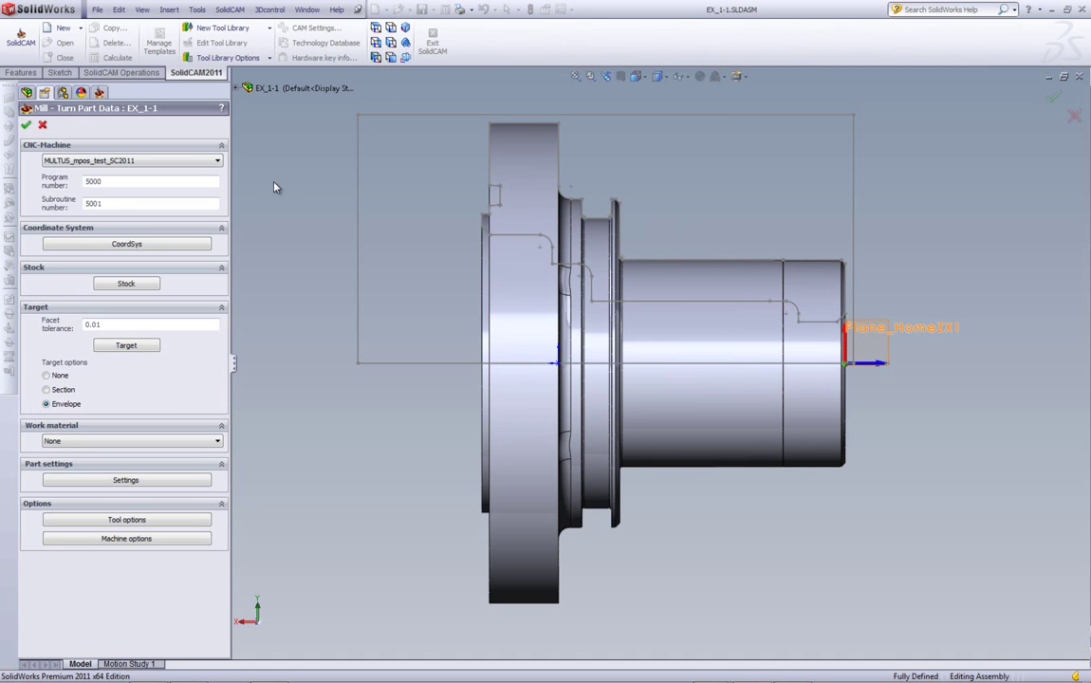
{"action": "left_click", "coordinate": [27, 126]}
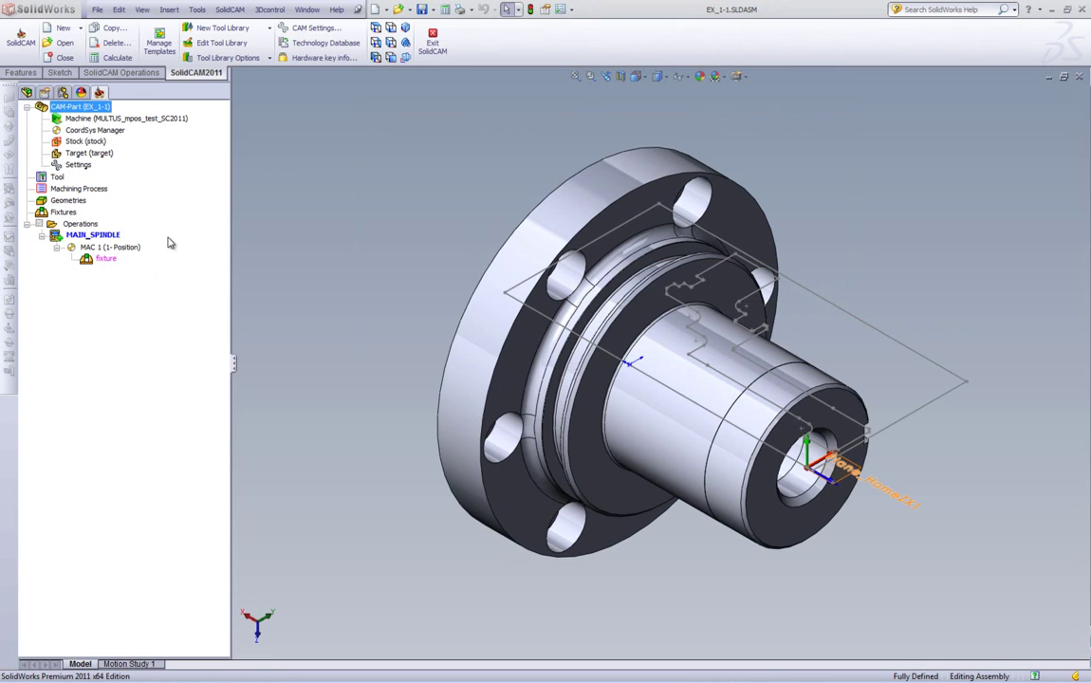
Examine the main spindle's fixture geometry on the model in a side view.
{"action": "left_click", "coordinate": [110, 264]}
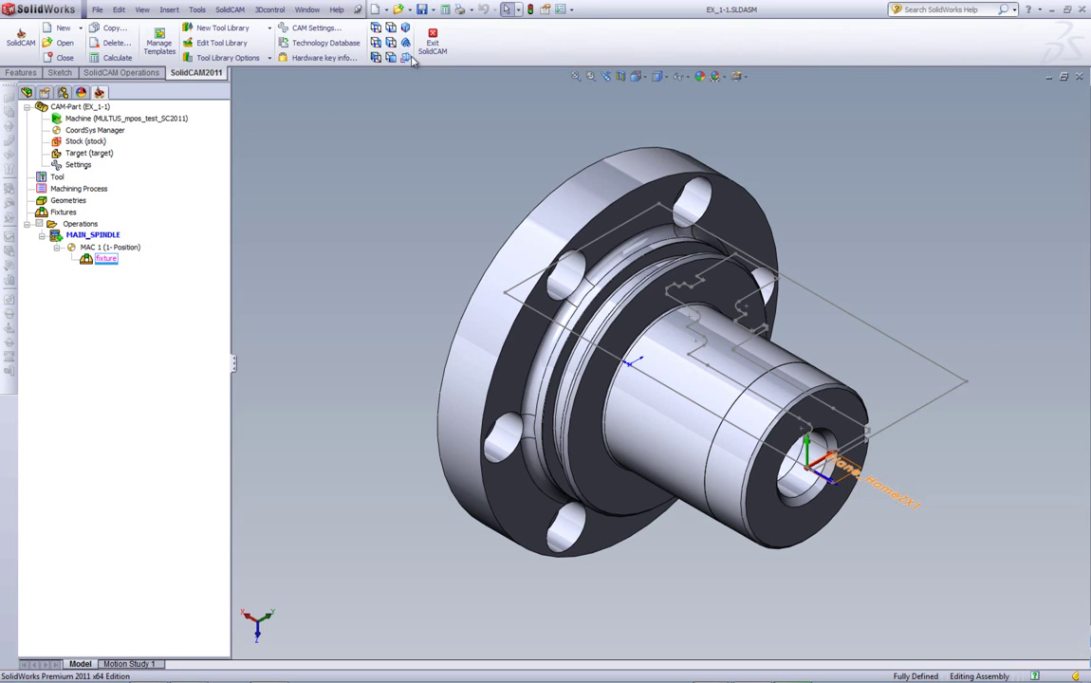
{"action": "left_click", "coordinate": [376, 52]}
{"action": "right_click", "coordinate": [102, 258]}
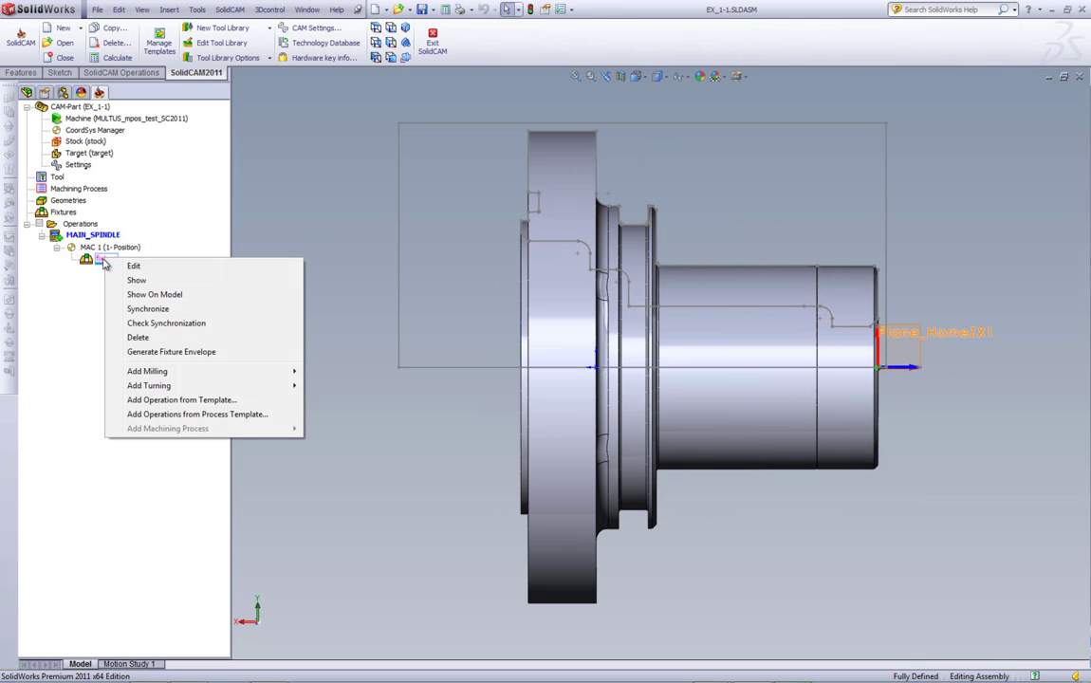
{"action": "left_click", "coordinate": [152, 295]}
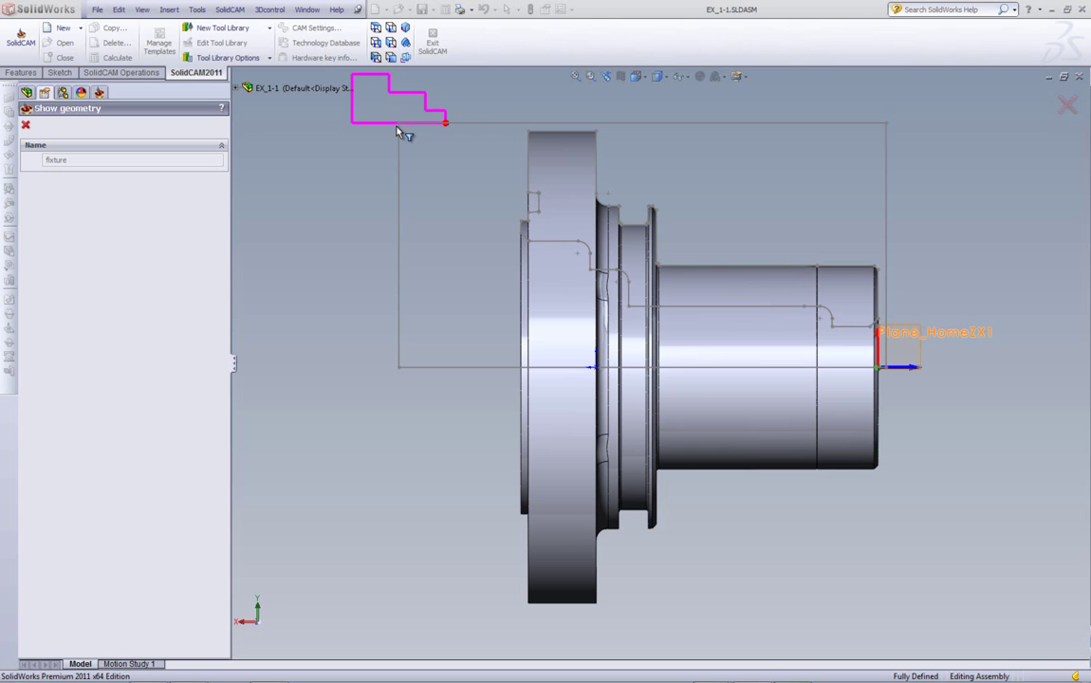
{"action": "left_click", "coordinate": [25, 124]}
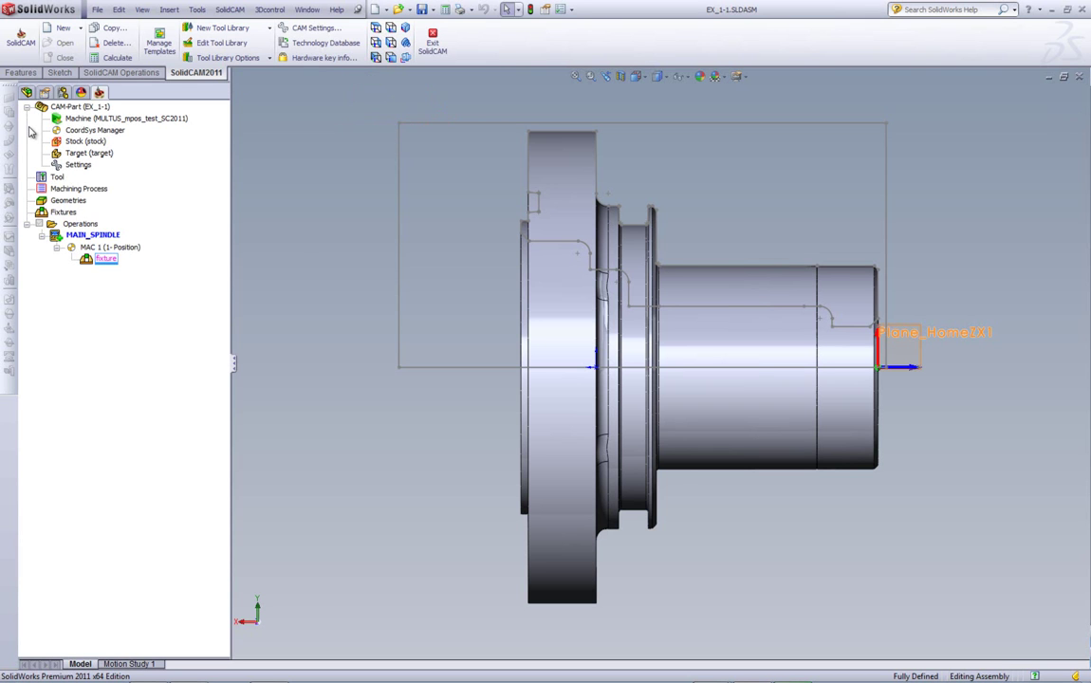
Open the main spindle's fixture for editing, keeping it defined as Chuck (Standard).
{"action": "right_click", "coordinate": [109, 259]}
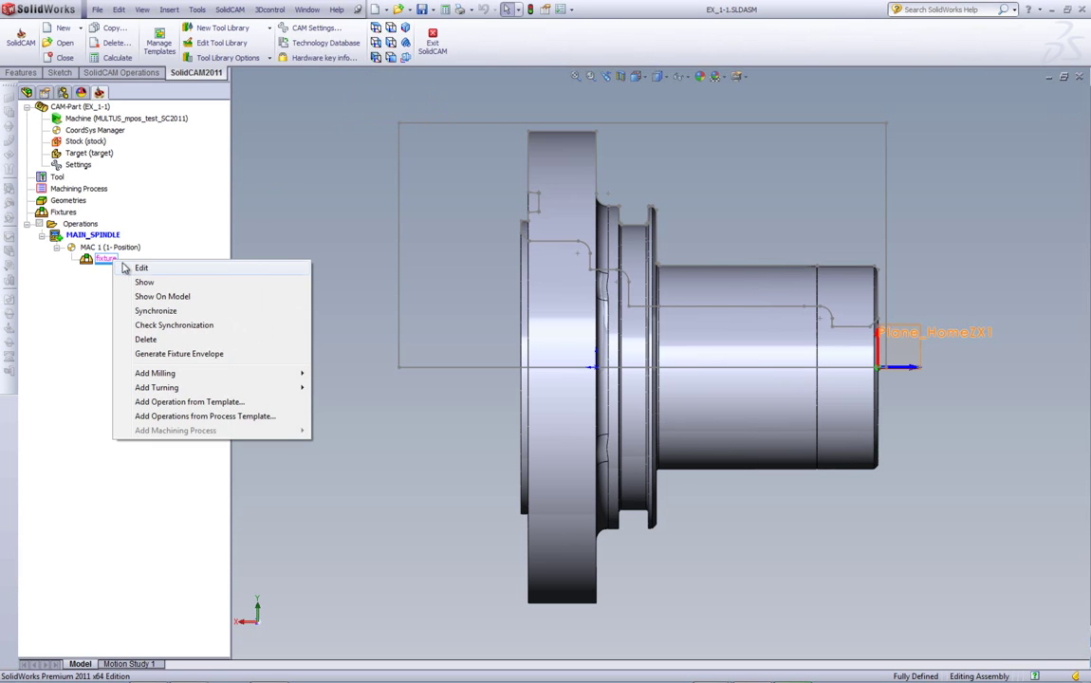
{"action": "left_click", "coordinate": [140, 270]}
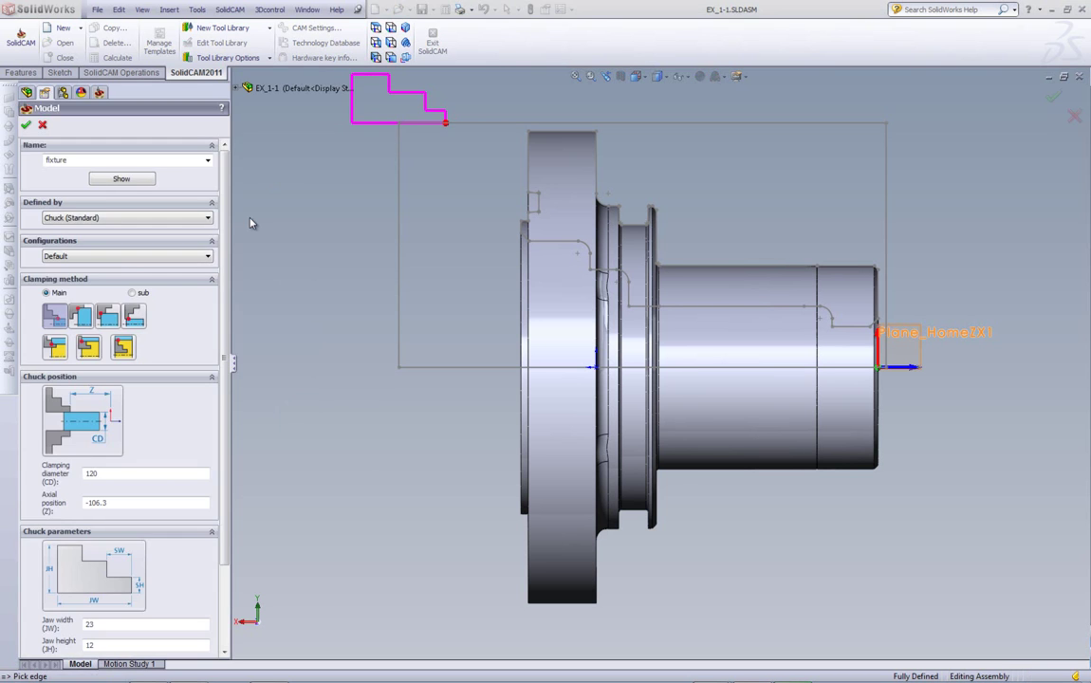
{"action": "left_click", "coordinate": [112, 221]}
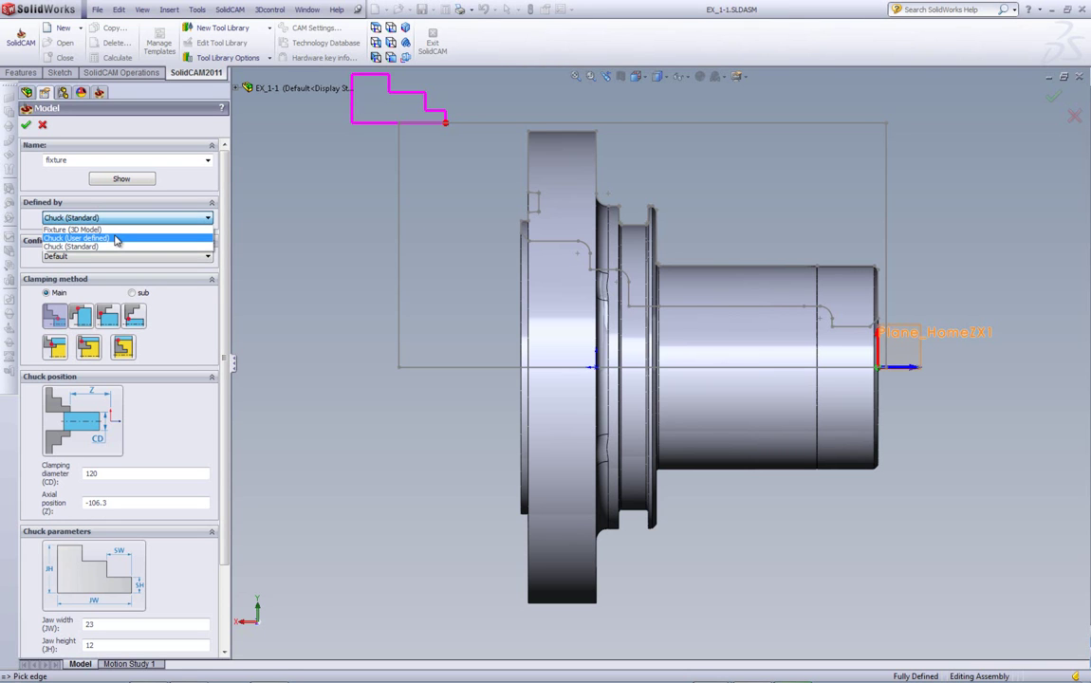
{"action": "left_click", "coordinate": [330, 291]}
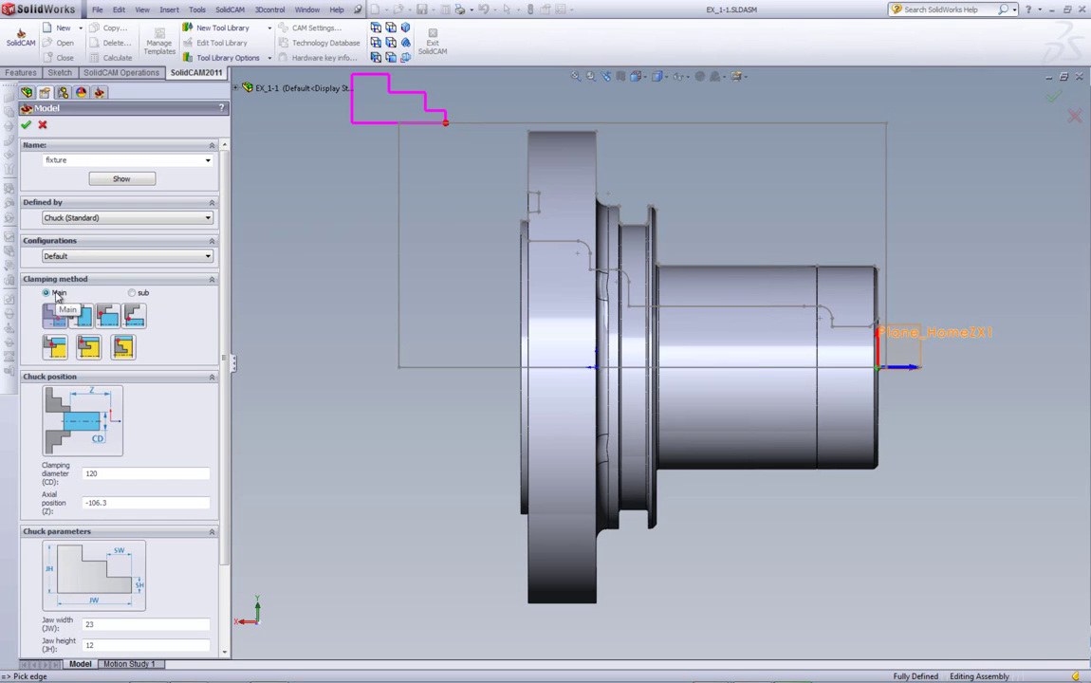
Try the sub side and the other external and internal clamping methods, returning to the original main-side external method.
{"action": "left_click", "coordinate": [132, 293]}
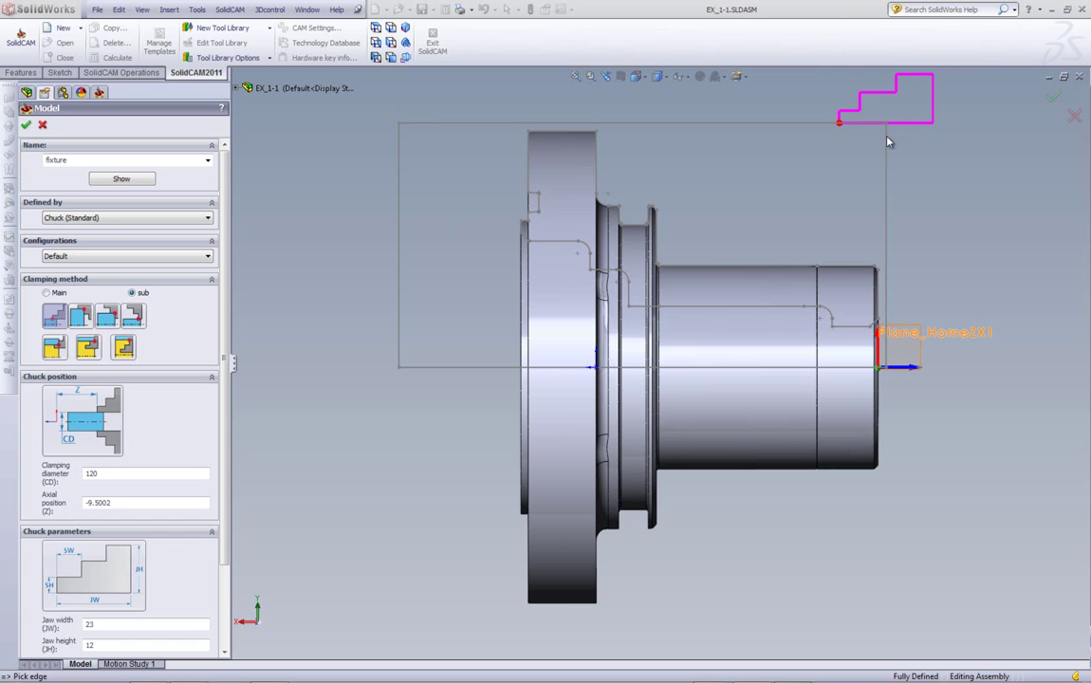
{"action": "left_click", "coordinate": [47, 293]}
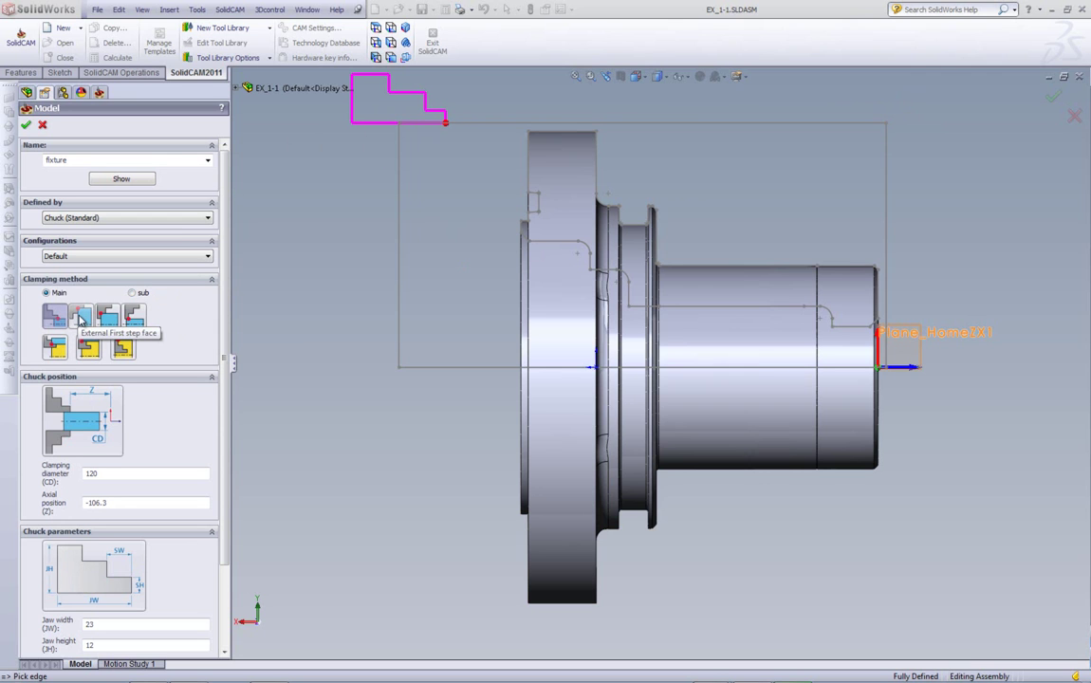
{"action": "left_click", "coordinate": [79, 319]}
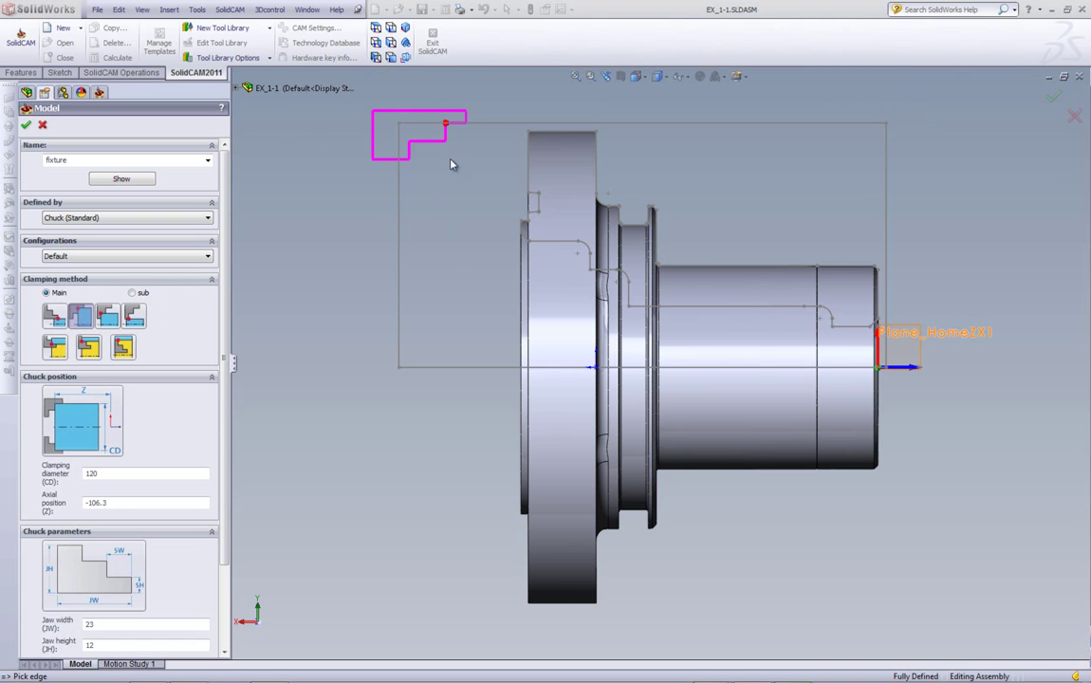
{"action": "left_click", "coordinate": [135, 320]}
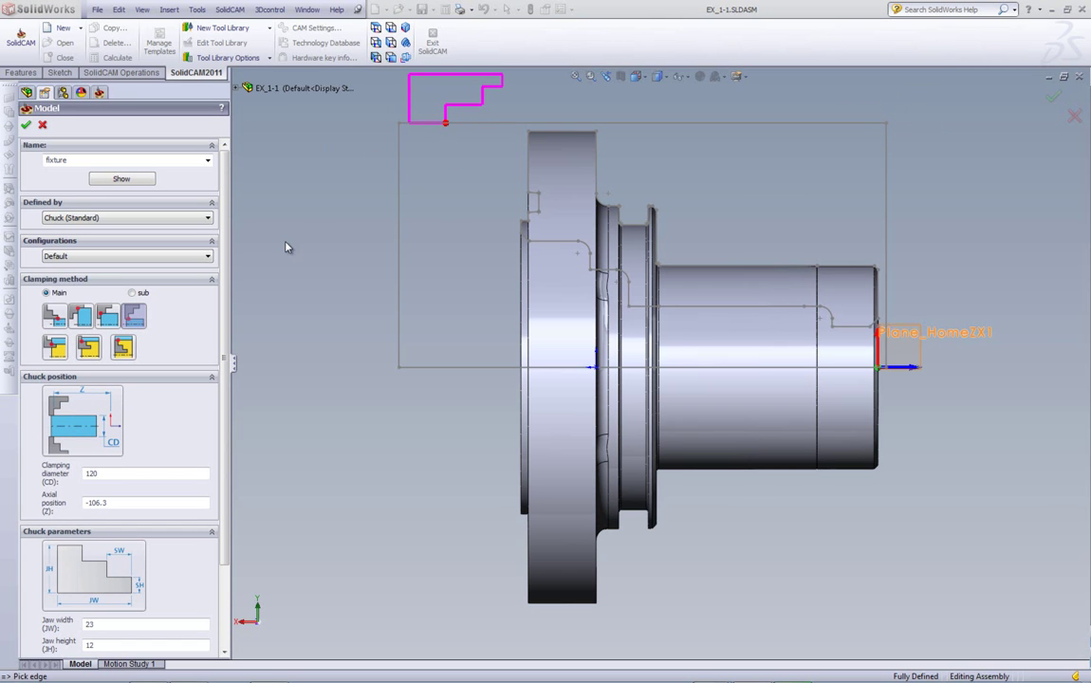
{"action": "left_click", "coordinate": [55, 350]}
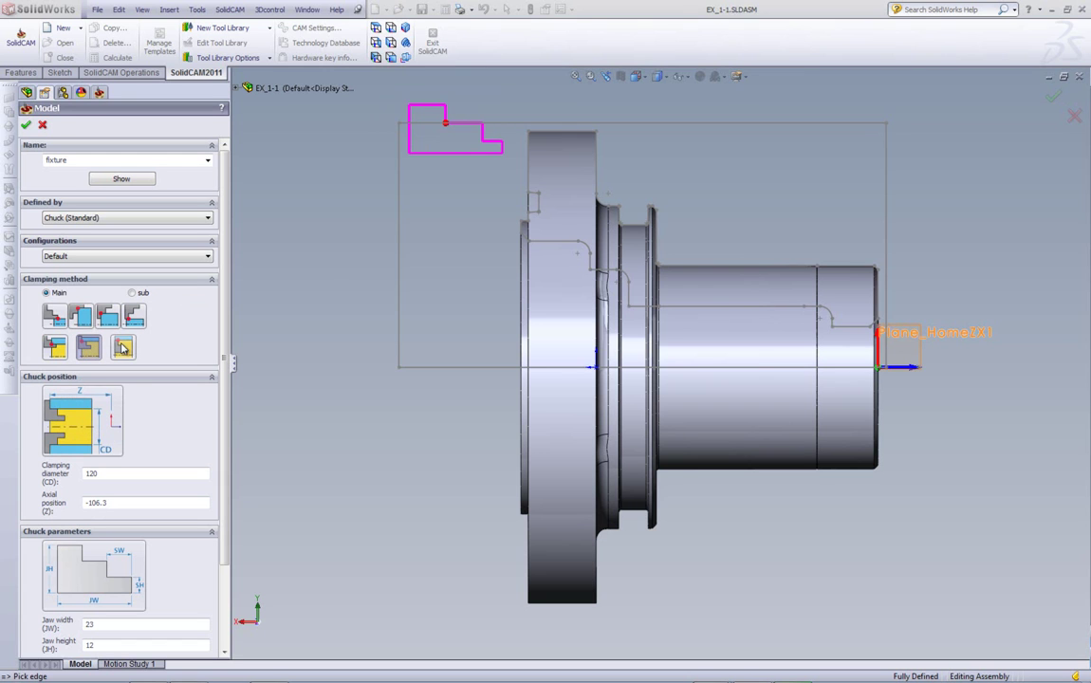
{"action": "left_click", "coordinate": [91, 350]}
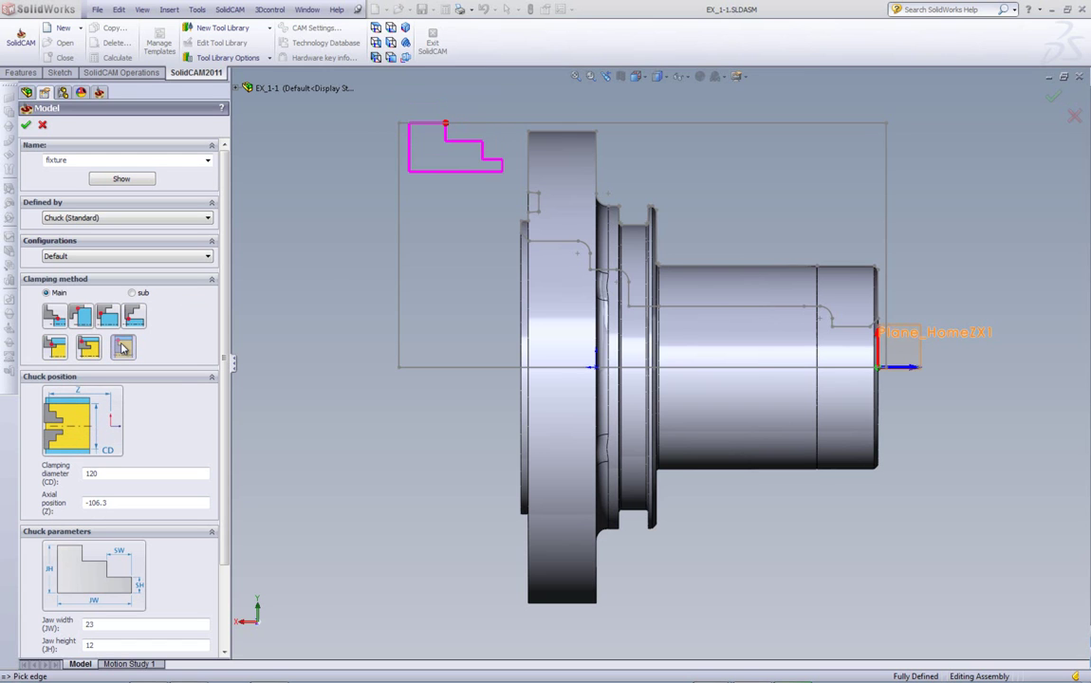
{"action": "left_click", "coordinate": [57, 315]}
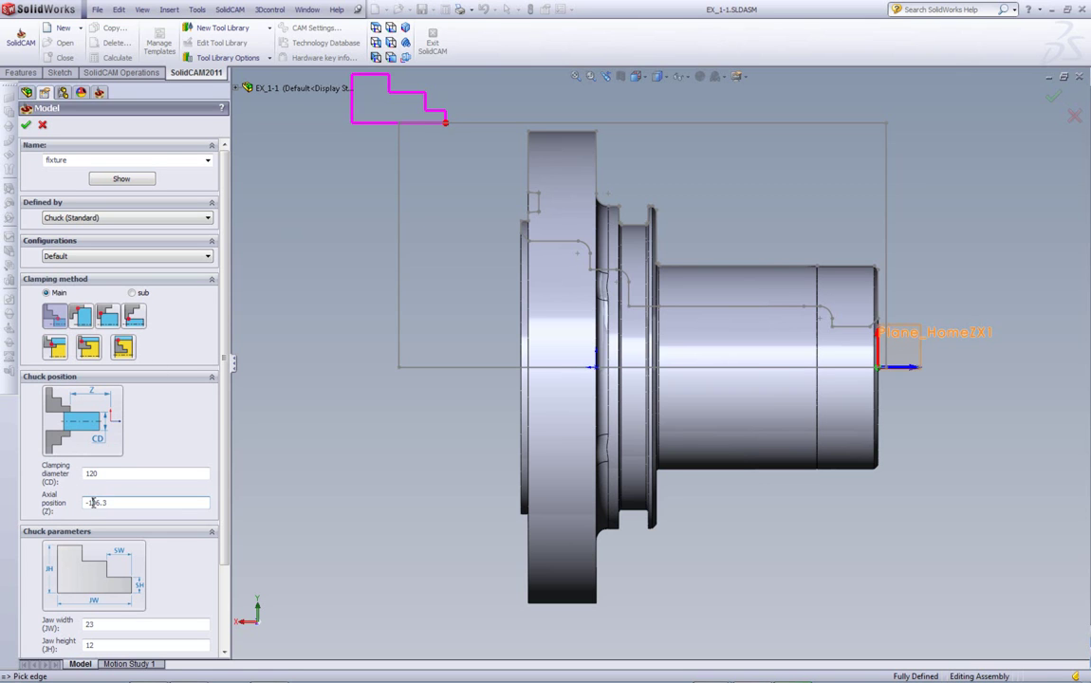
Set the chuck's axial position (Z) to -110.
{"action": "left_click_drag", "start_coordinate": [93, 502], "coordinate": [118, 503]}
{"action": "type", "text": "10"}
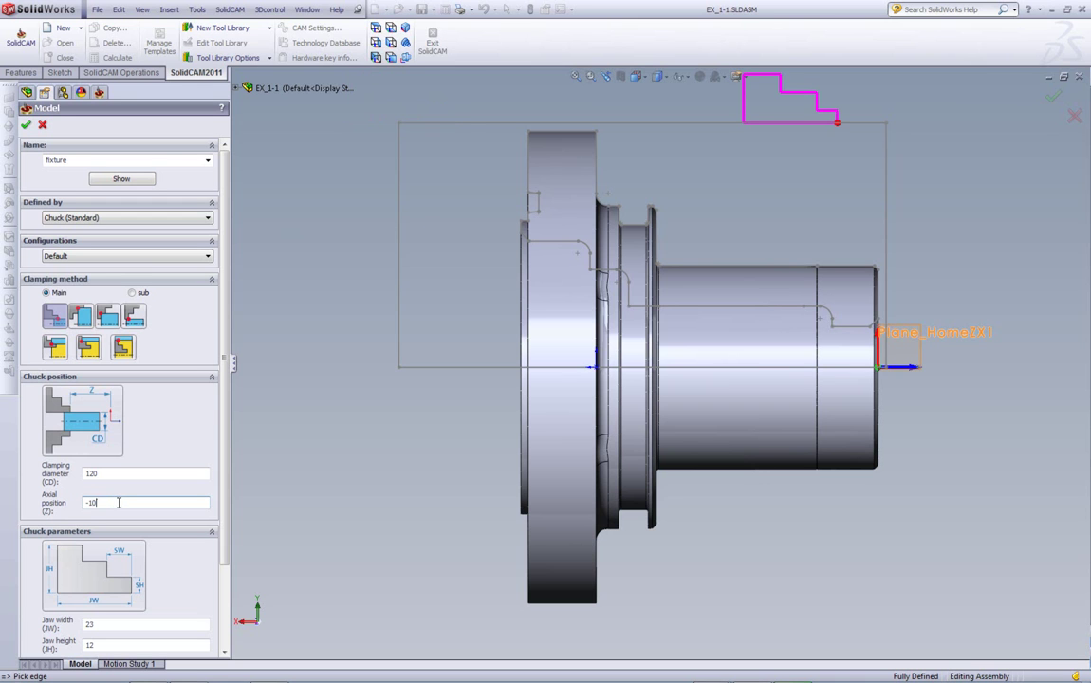
{"action": "type", "text": "0"}
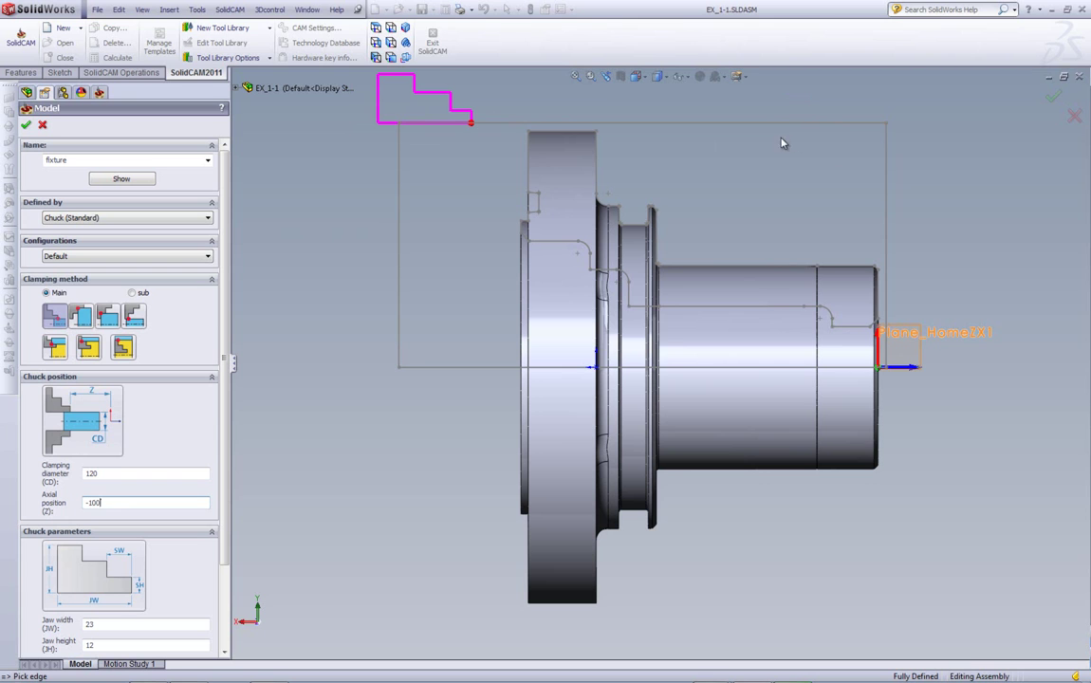
{"action": "key", "text": "BackSpace"}
{"action": "key", "text": "BackSpace"}
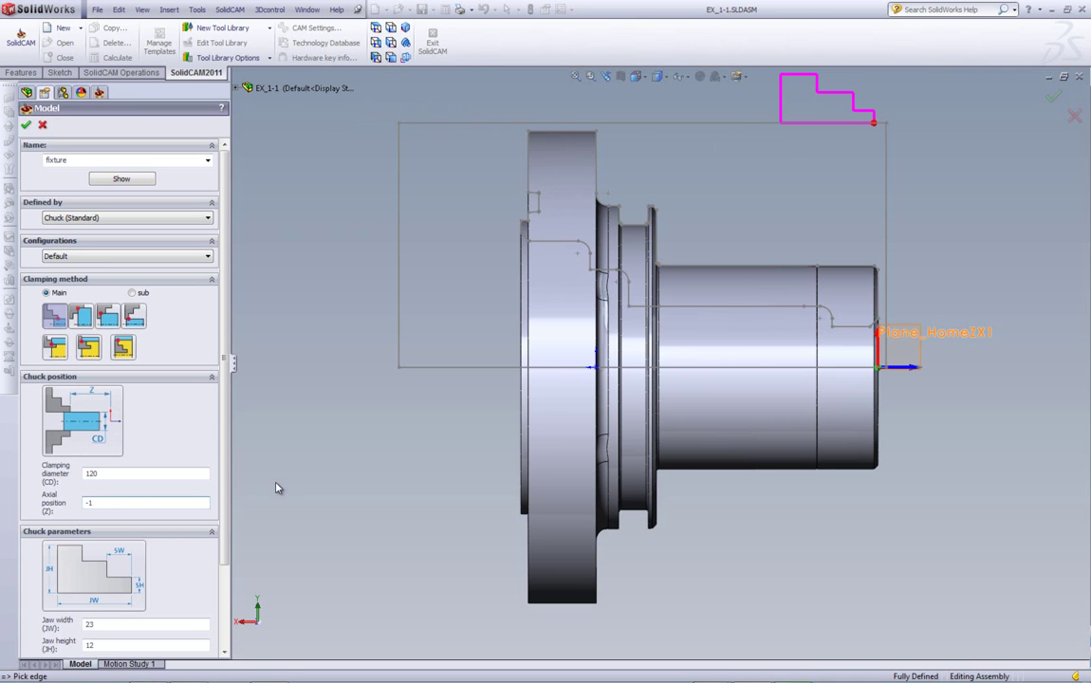
{"action": "type", "text": "10"}
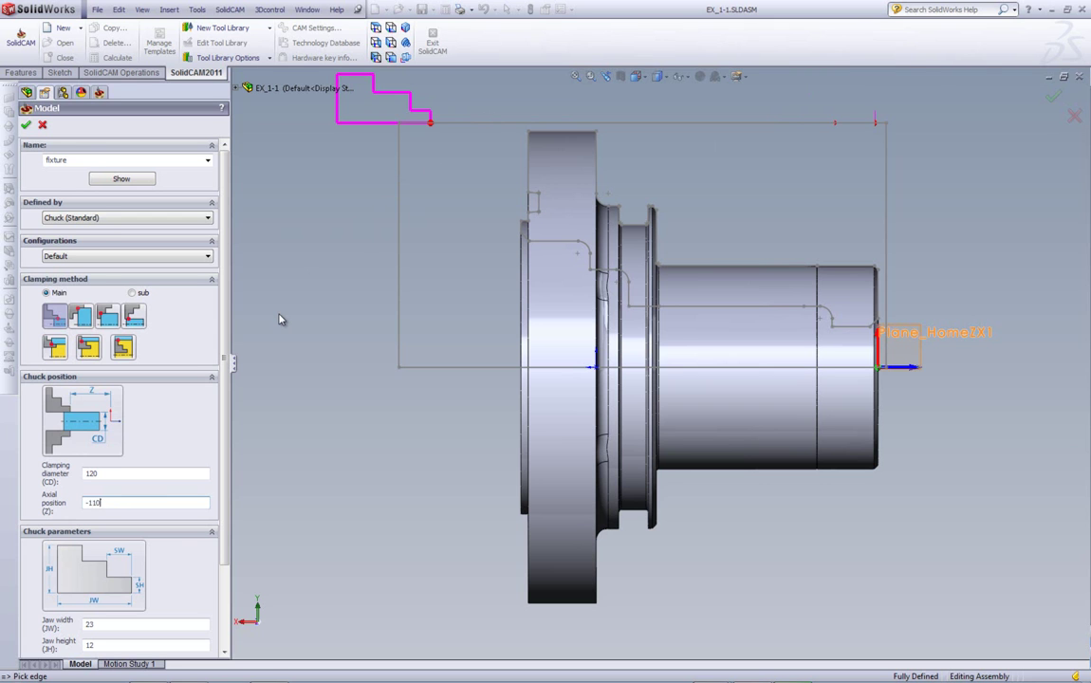
Set the chuck jaws' thickness to 20 and the number of jaws to 4, keeping the jaw and step dimensions, and save the fixture.
{"action": "scroll", "coordinate": [228, 304], "scroll_direction": "down", "scroll_amount": 2}
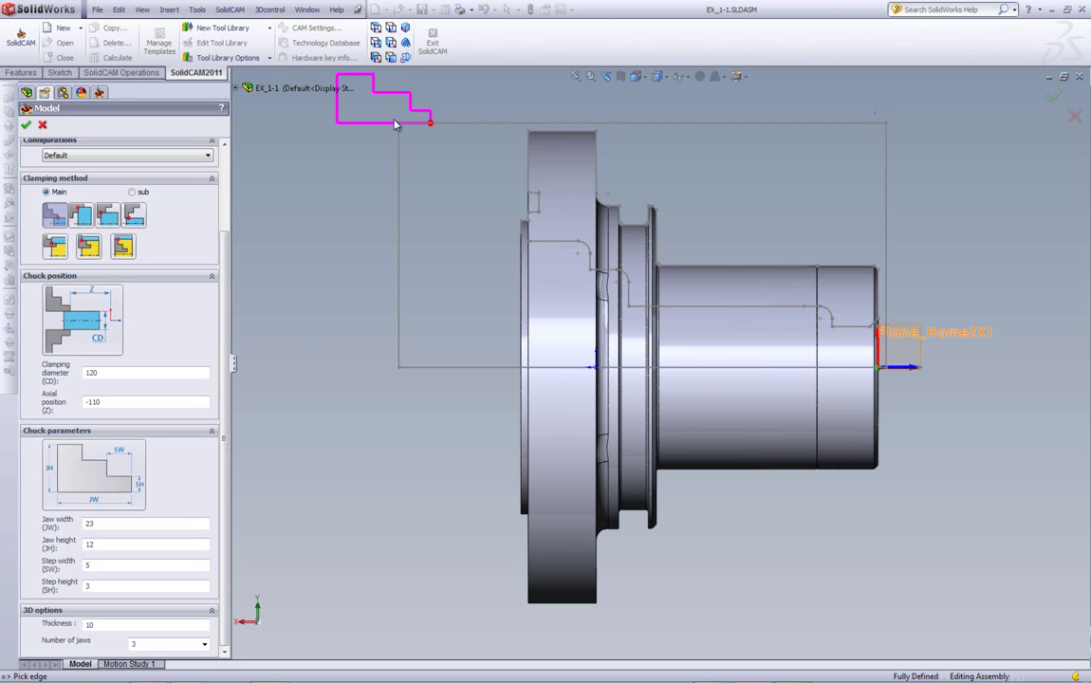
{"action": "left_click", "coordinate": [115, 524]}
{"action": "key", "text": "Tab"}
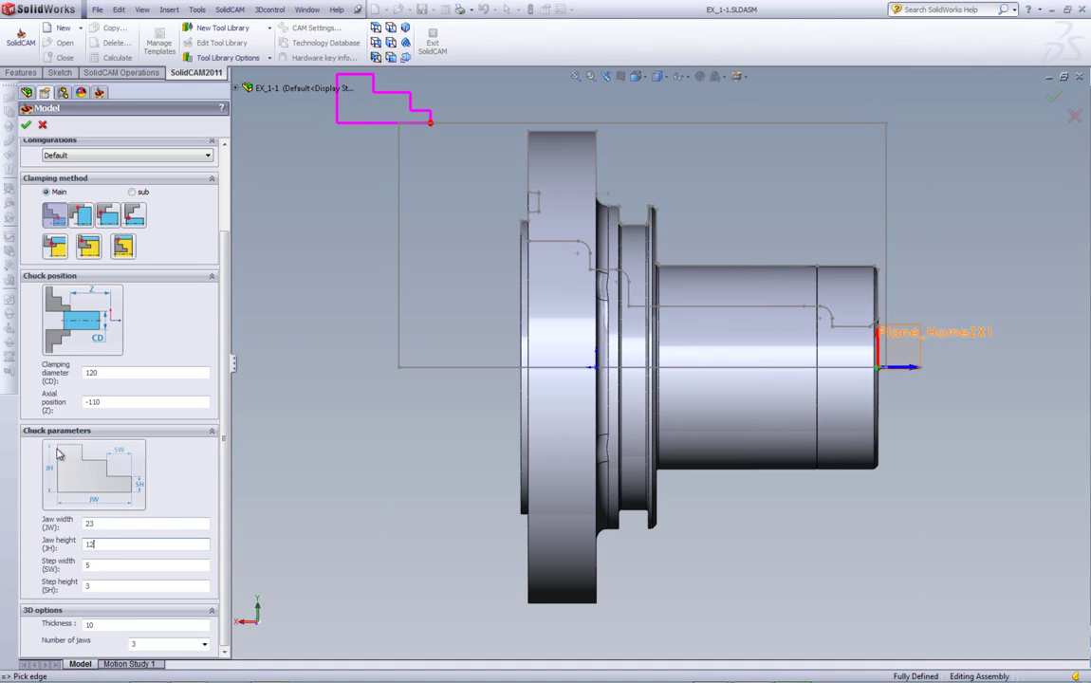
{"action": "left_click", "coordinate": [122, 563]}
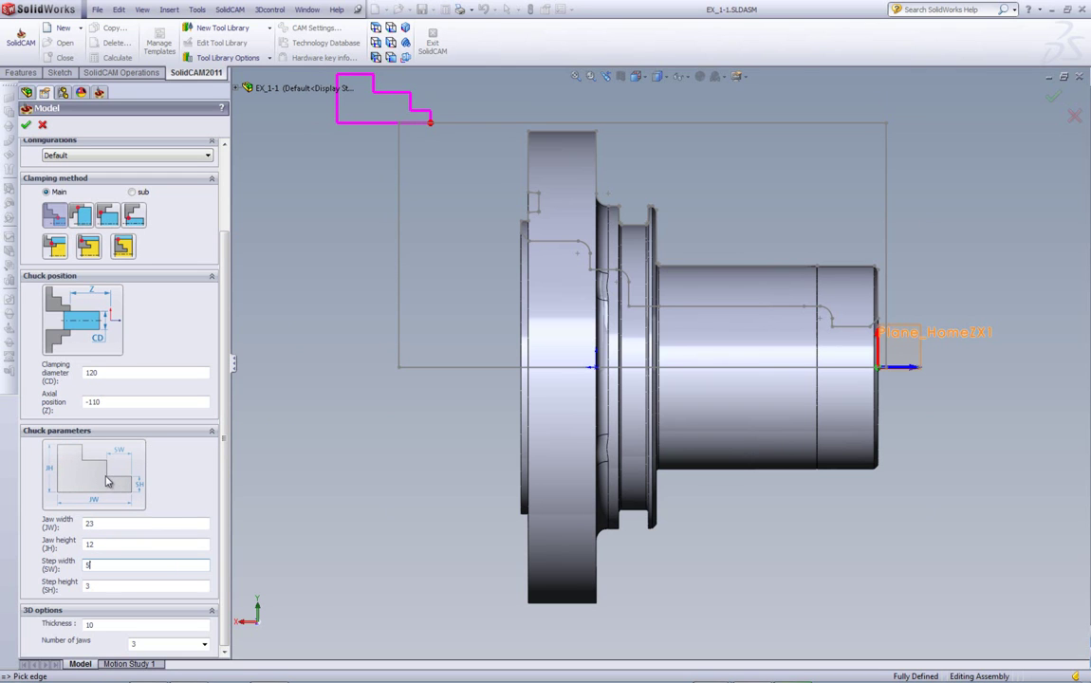
{"action": "left_click", "coordinate": [104, 587]}
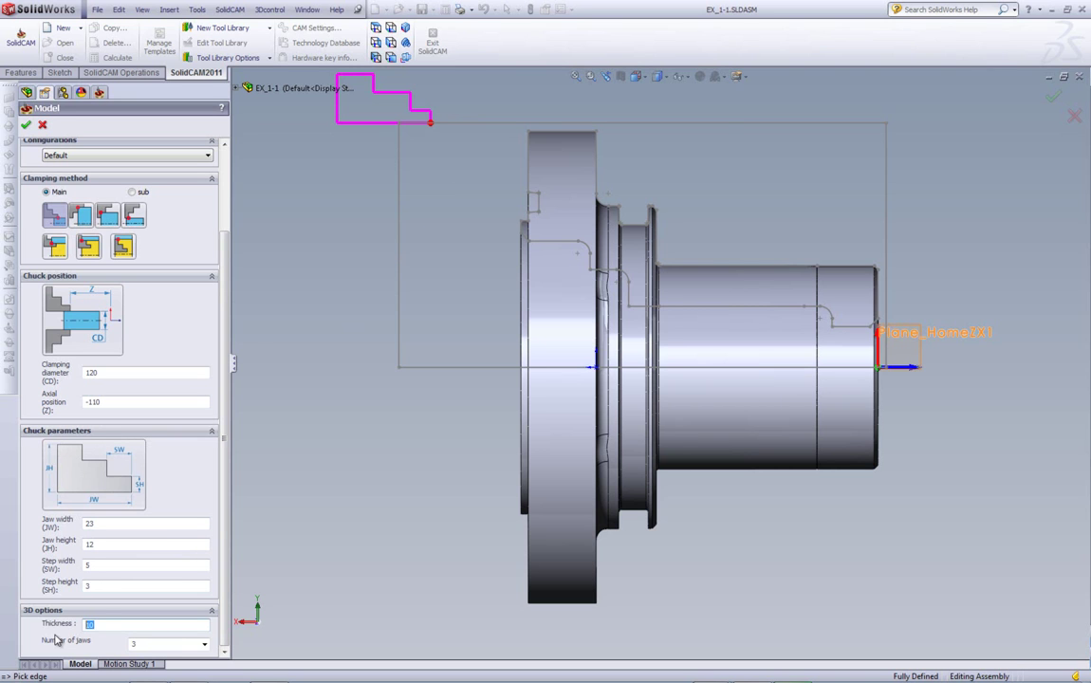
{"action": "double_click", "coordinate": [136, 644]}
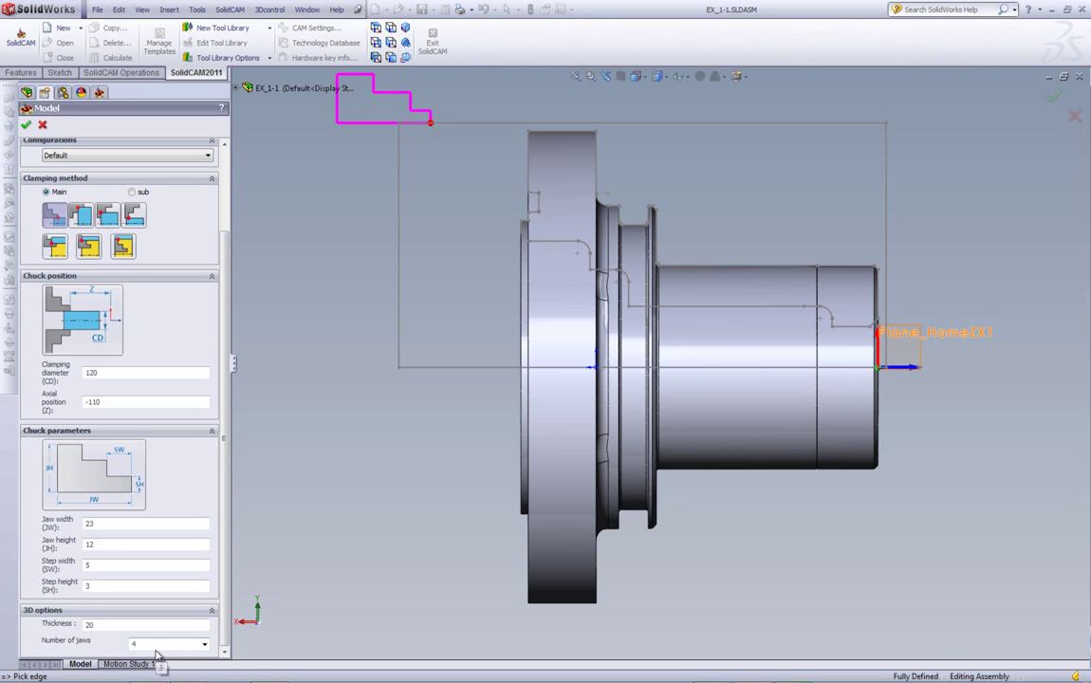
{"action": "left_click", "coordinate": [26, 127]}
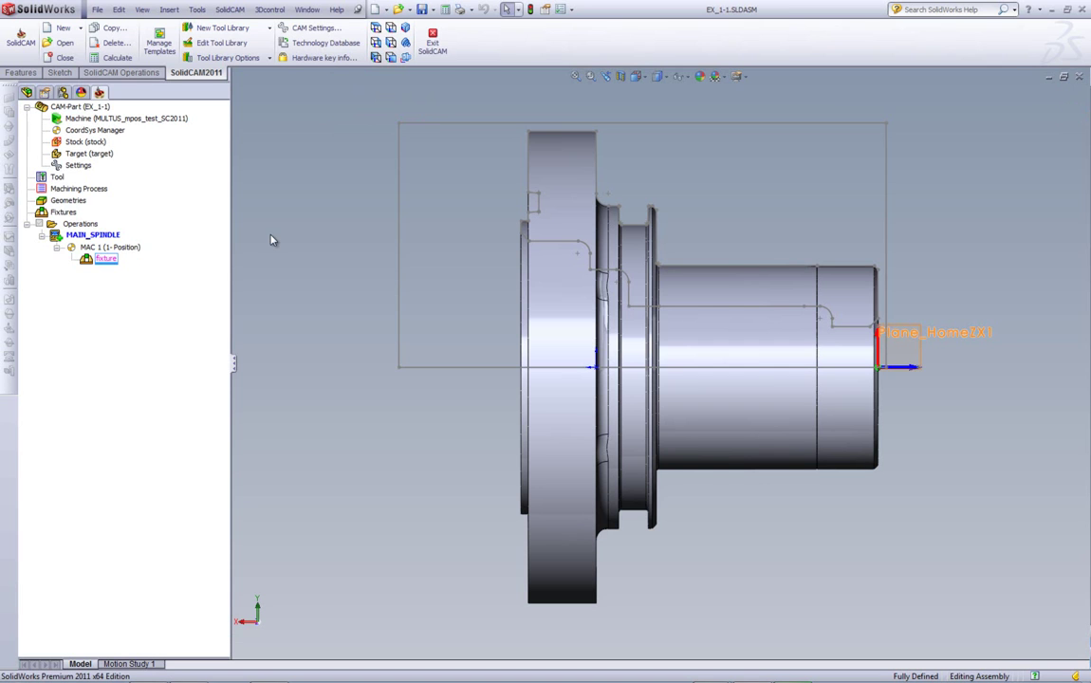
Examine the edited chuck fixture on the model and inspect its jaws in the separate 3D fixture preview.
{"action": "right_click", "coordinate": [112, 263]}
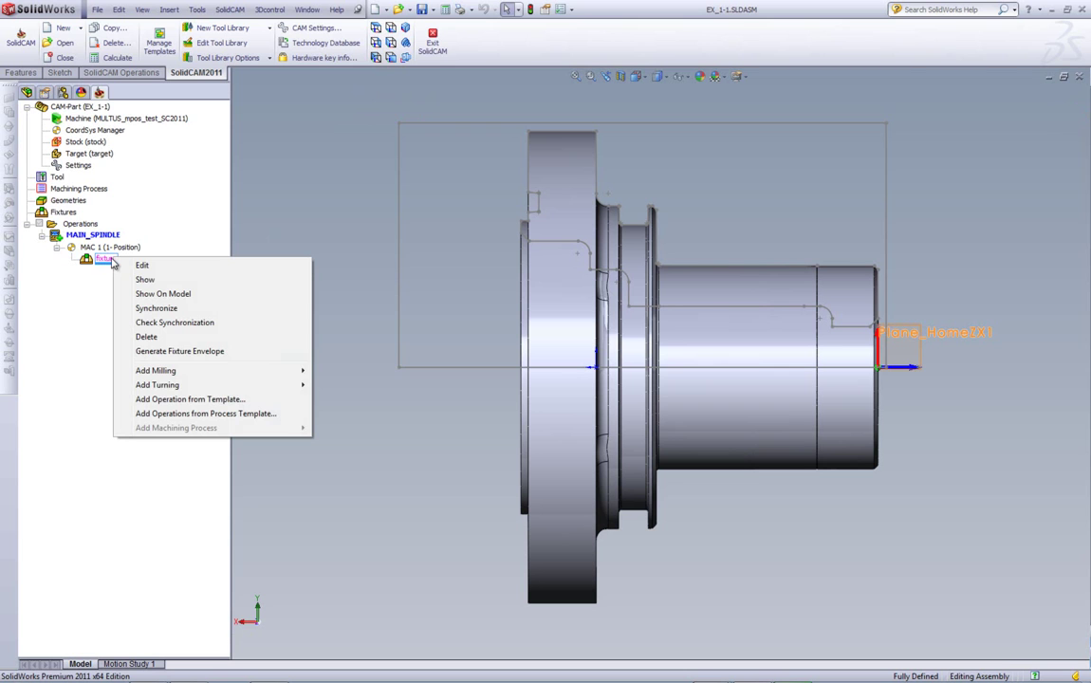
{"action": "left_click", "coordinate": [160, 296]}
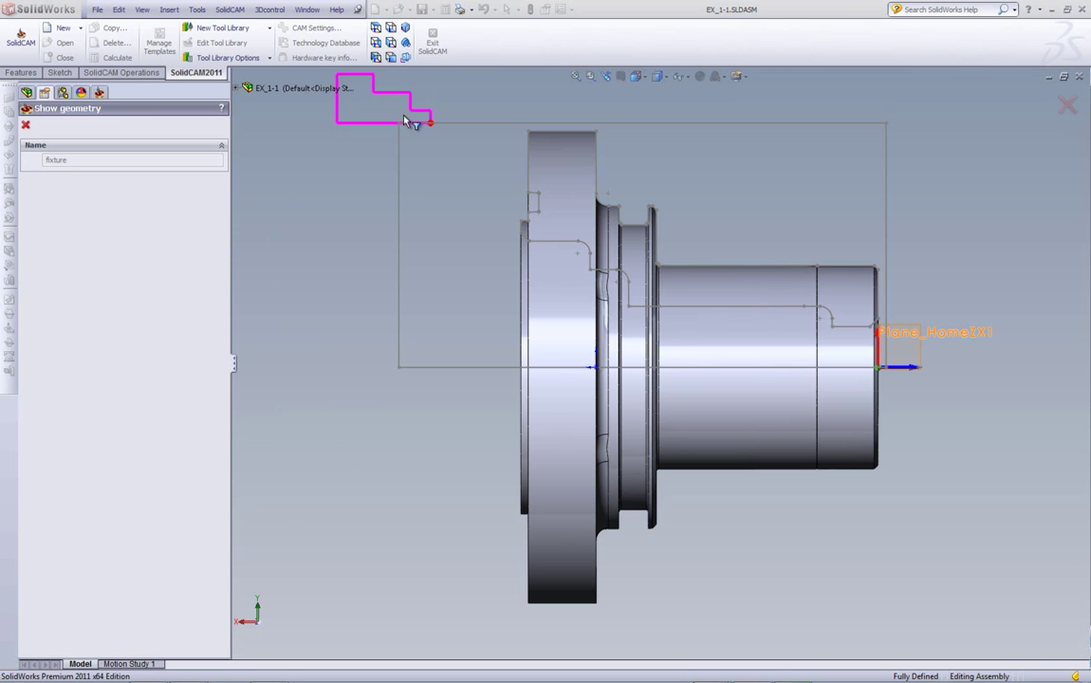
{"action": "left_click", "coordinate": [27, 124]}
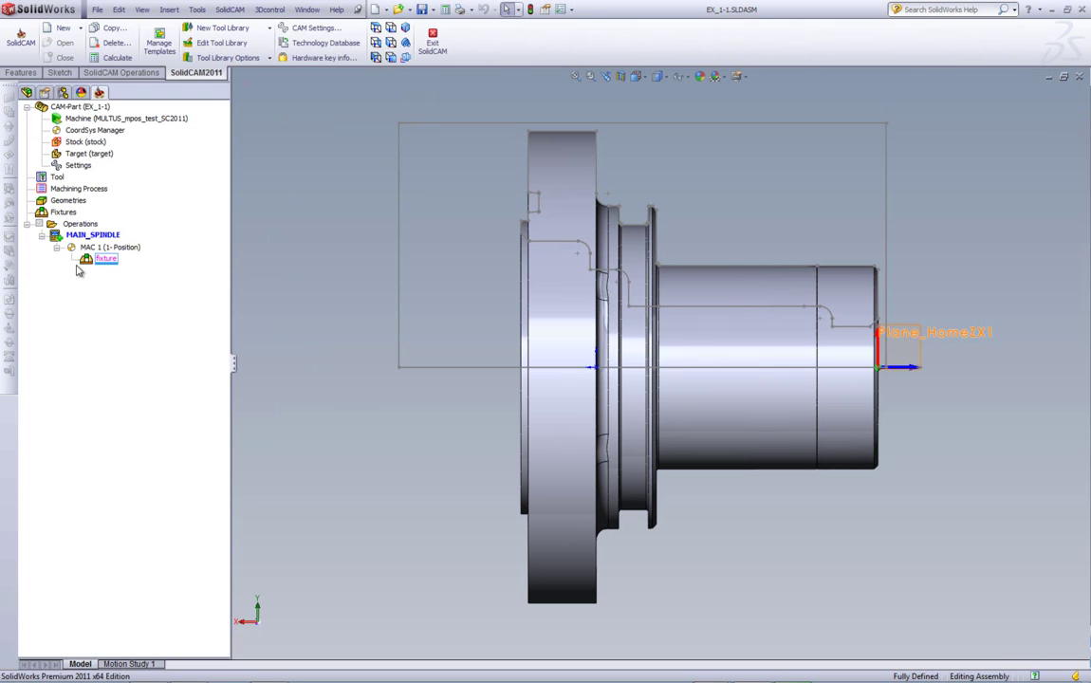
{"action": "right_click", "coordinate": [108, 262]}
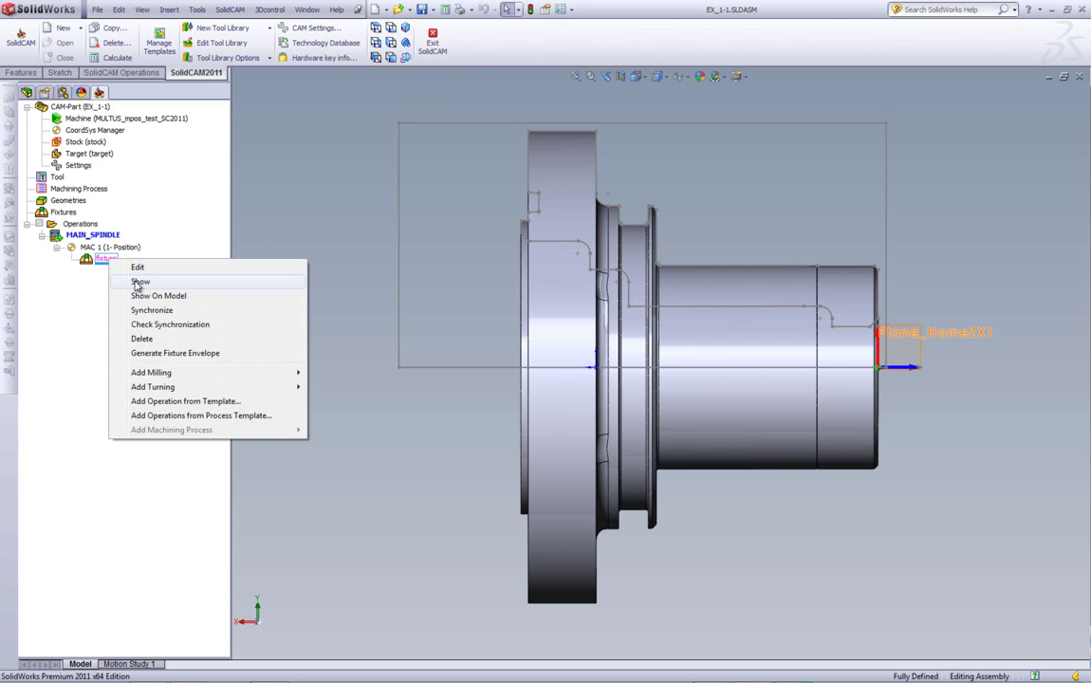
{"action": "left_click", "coordinate": [140, 282]}
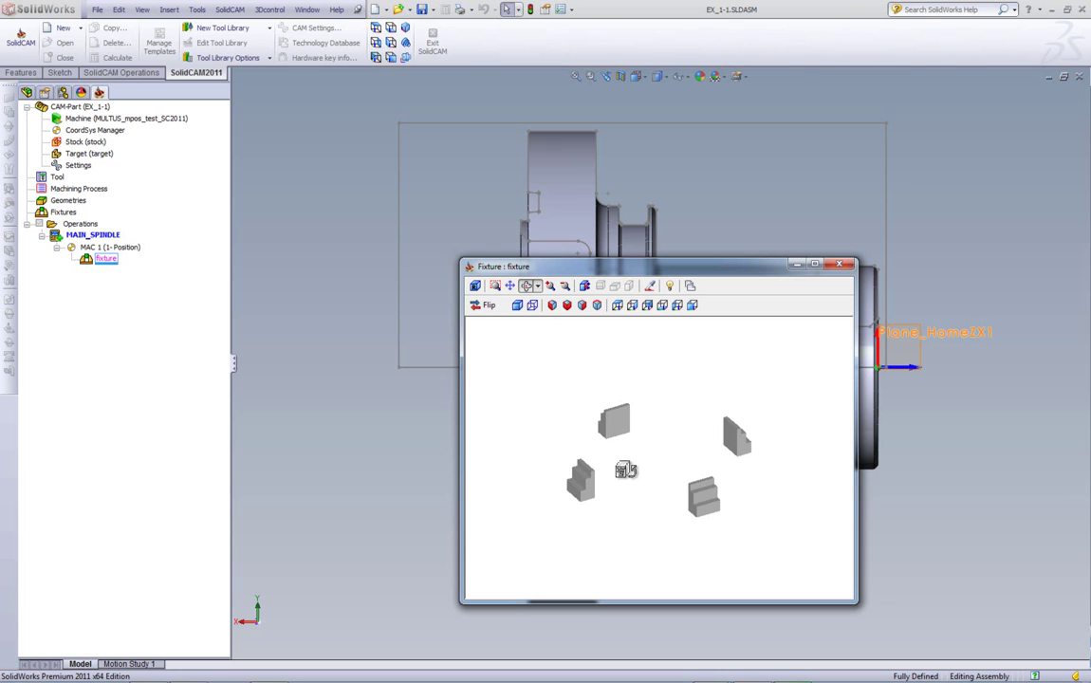
{"action": "left_click_drag", "start_coordinate": [653, 419], "coordinate": [735, 359]}
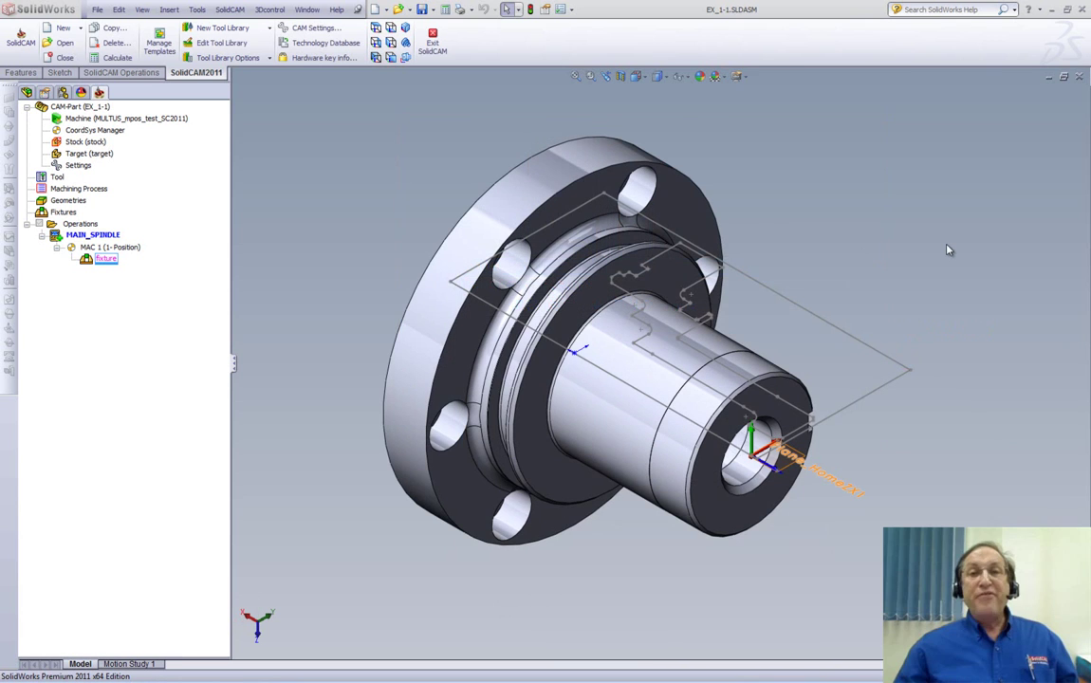